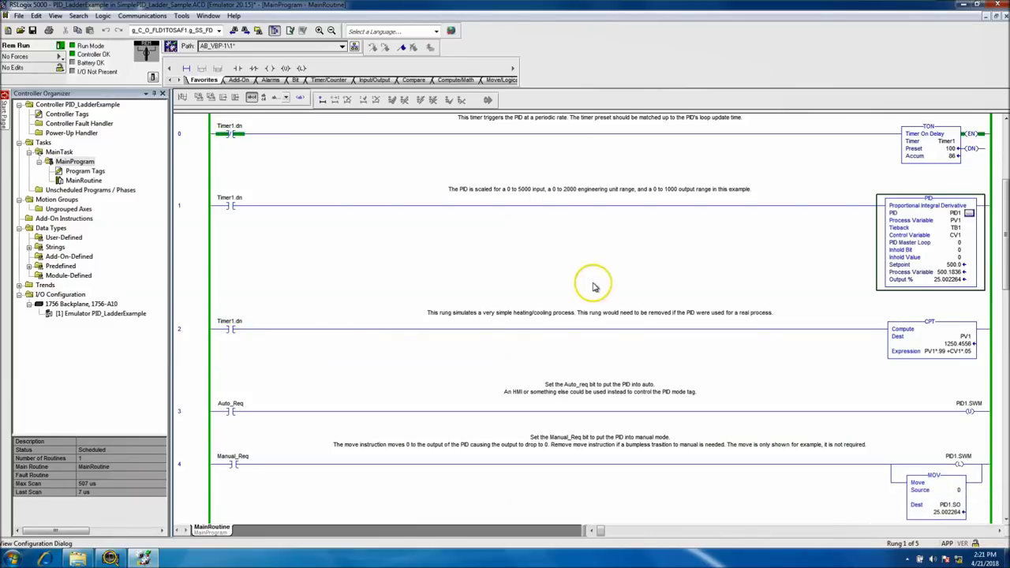
Review the controller's general properties, close them without changes, and expand the Trends folder.
{"action": "left_click", "coordinate": [976, 206]}
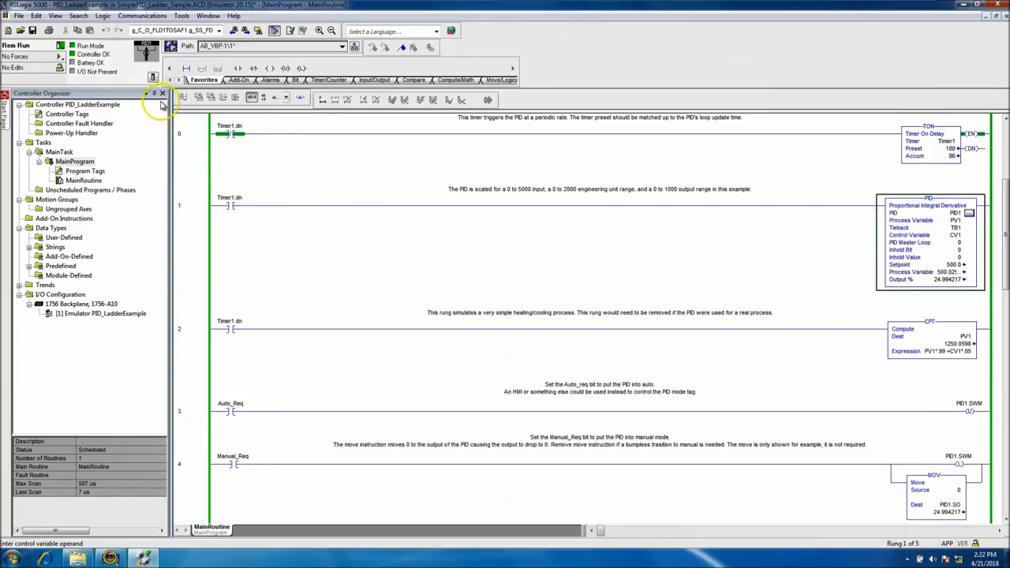
{"action": "left_click", "coordinate": [153, 79]}
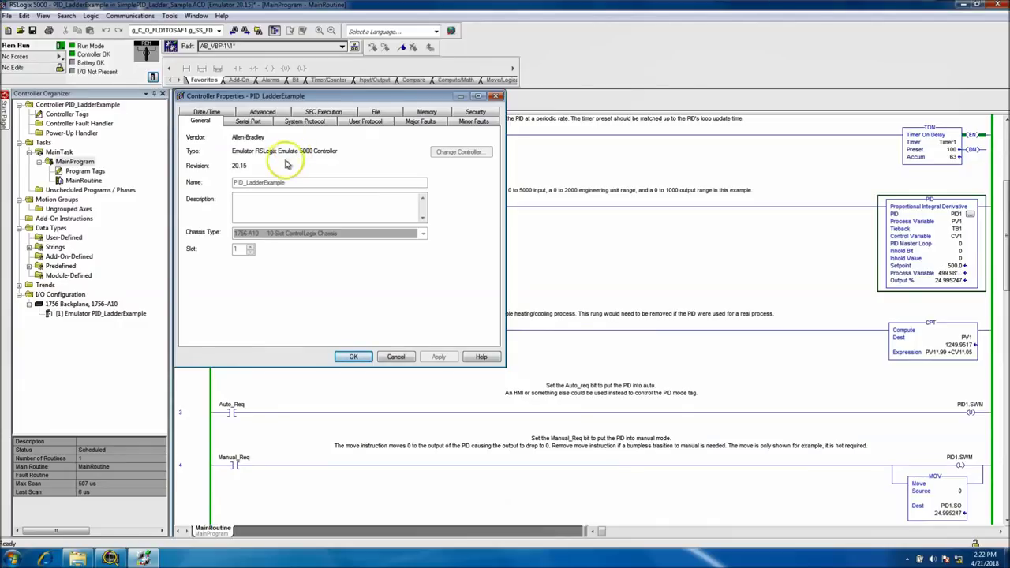
{"action": "left_click", "coordinate": [399, 359]}
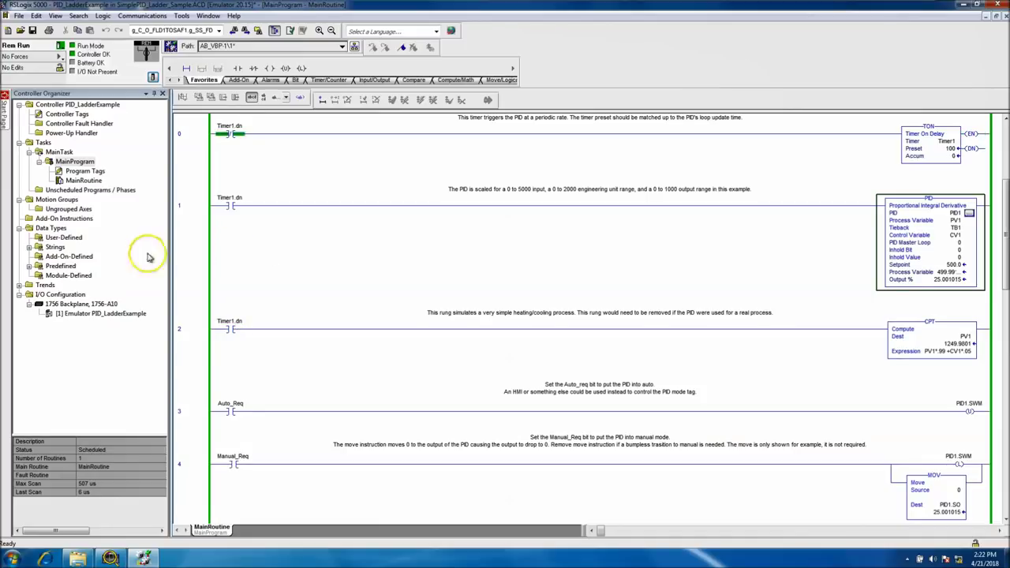
{"action": "left_click", "coordinate": [29, 285]}
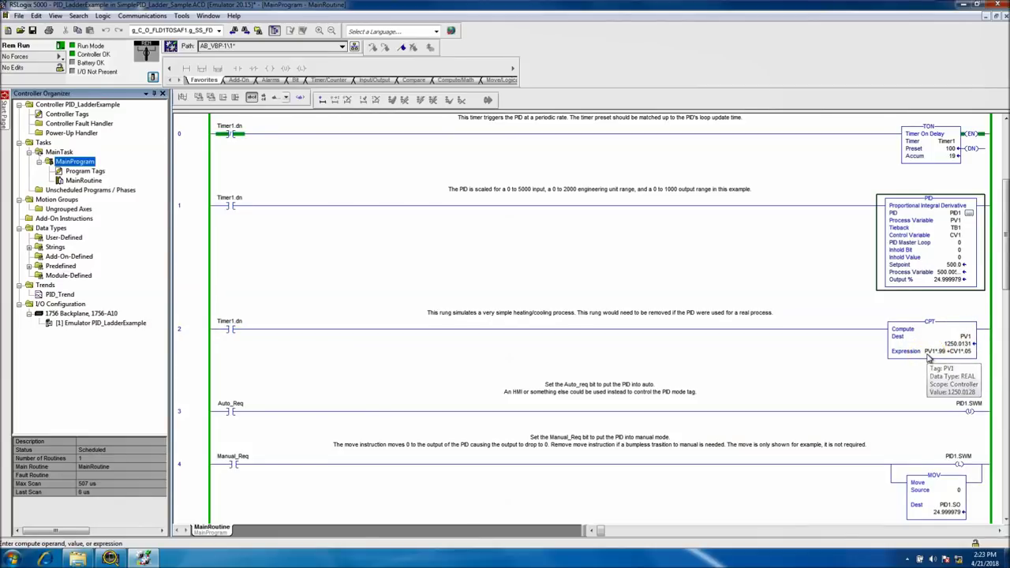
Examine the Compute expression on rung 2, the Auto_Req and Manual_Req rungs, and the Move instruction feeding PID1.SO.
{"action": "left_click", "coordinate": [936, 359]}
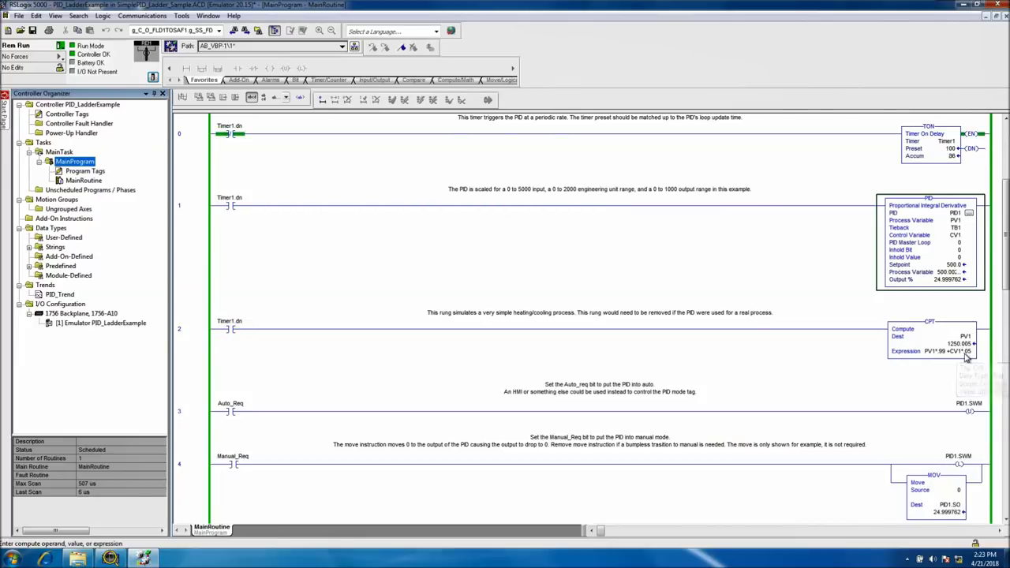
{"action": "left_click", "coordinate": [956, 345]}
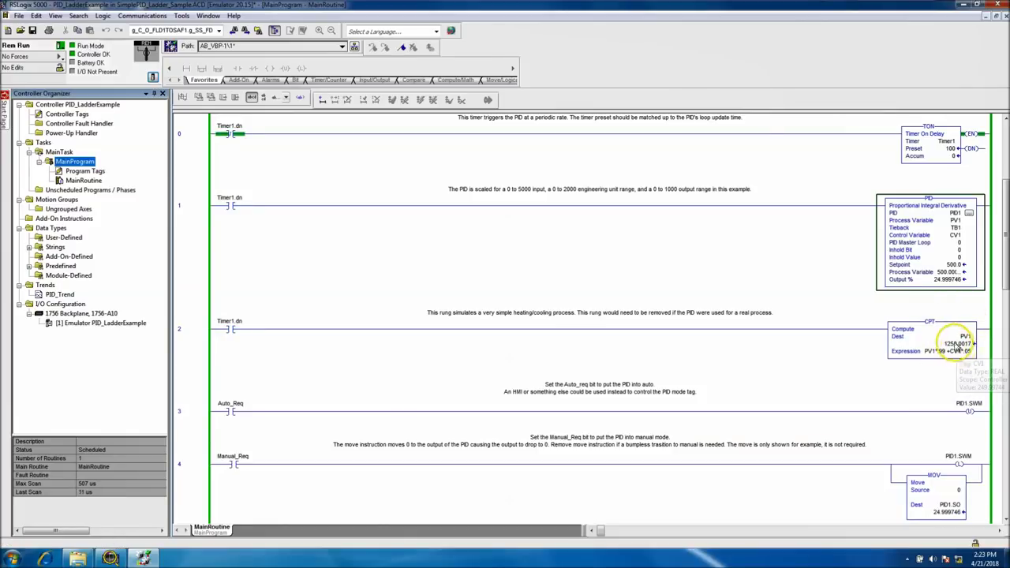
{"action": "left_click", "coordinate": [961, 345]}
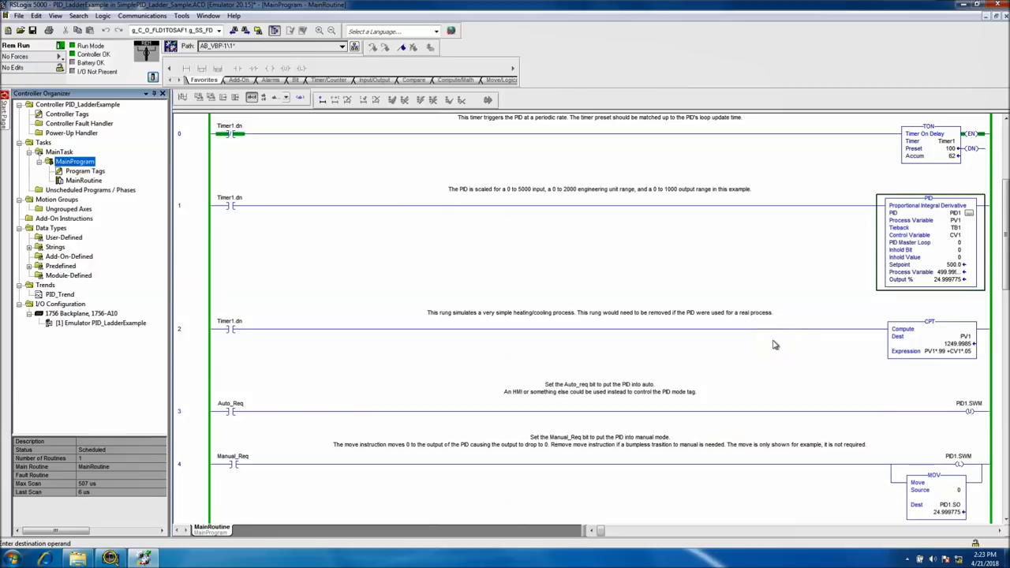
{"action": "left_click", "coordinate": [182, 328]}
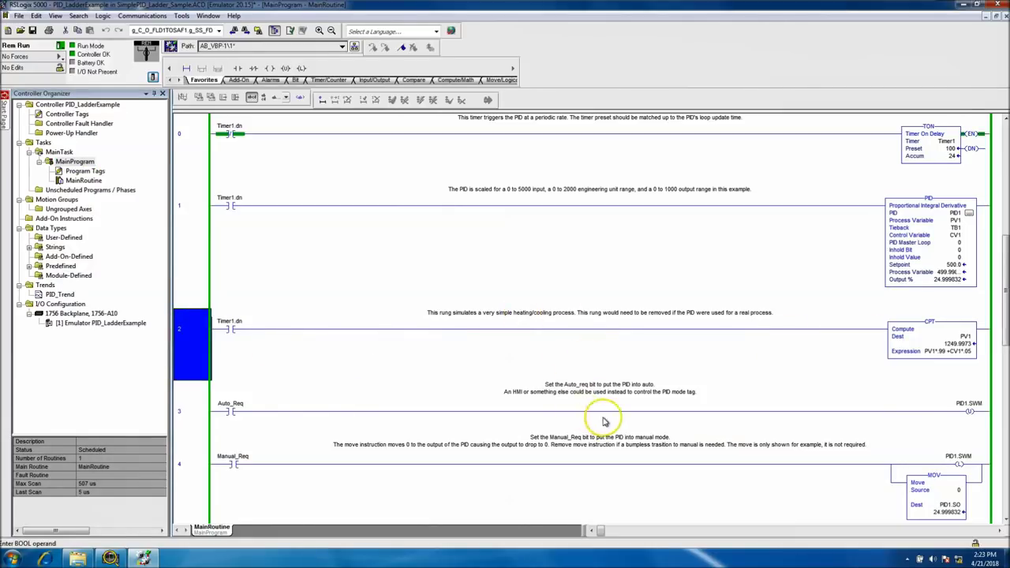
{"action": "left_click", "coordinate": [192, 412]}
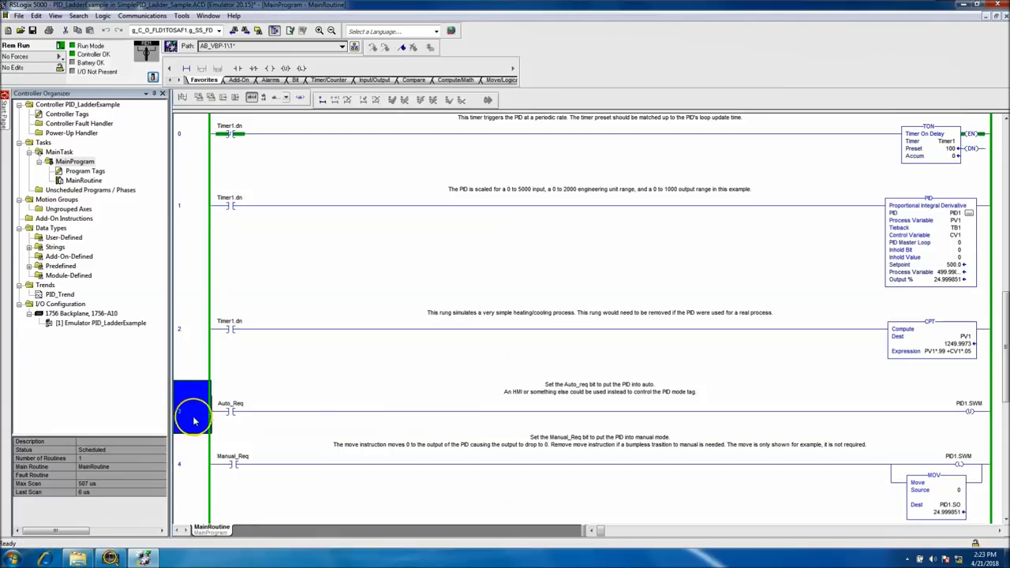
{"action": "left_click", "coordinate": [239, 413]}
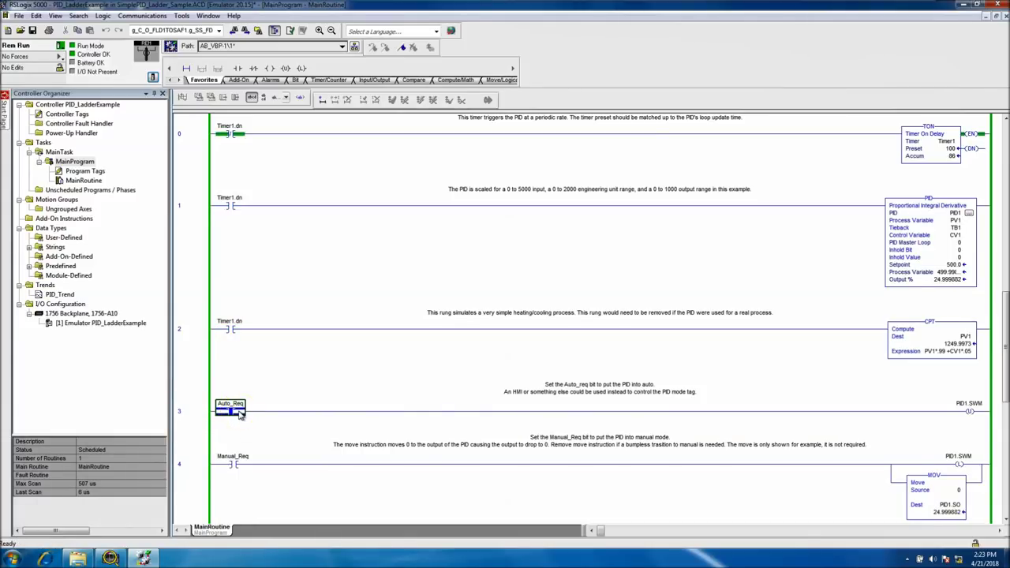
{"action": "left_click", "coordinate": [203, 465]}
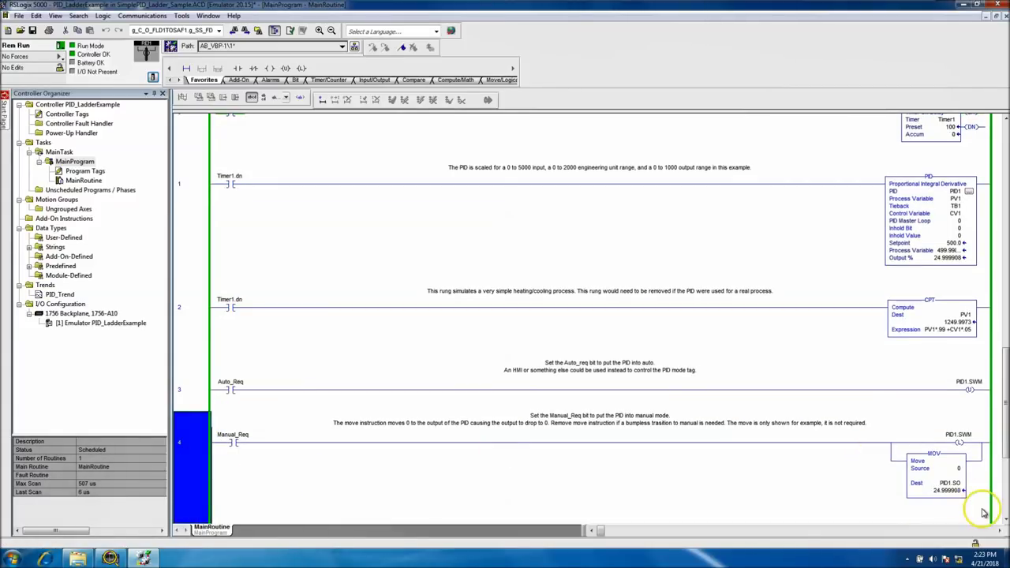
{"action": "left_click", "coordinate": [1006, 432]}
{"action": "left_click_drag", "start_coordinate": [994, 435], "coordinate": [986, 269]}
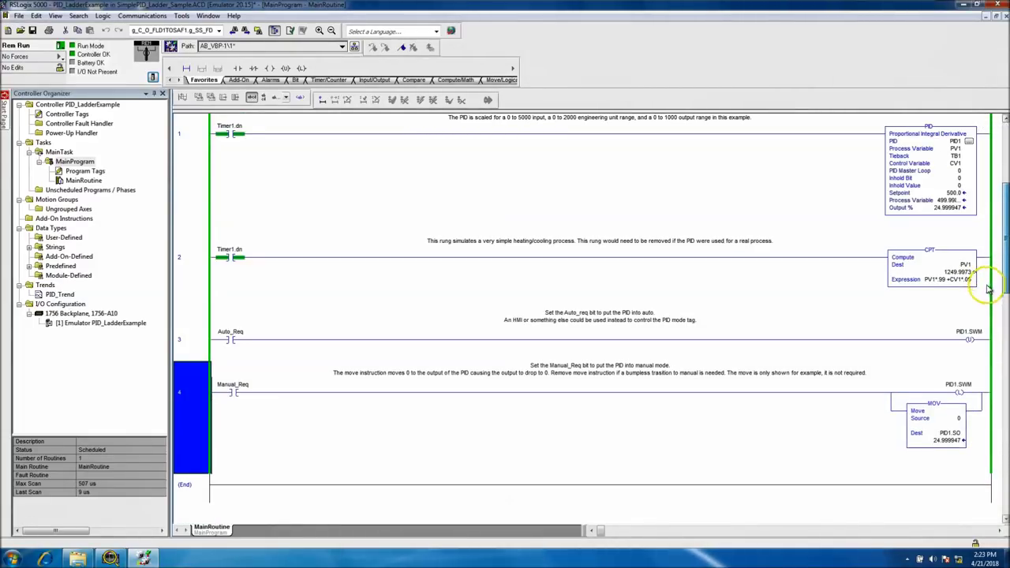
{"action": "left_click", "coordinate": [956, 419]}
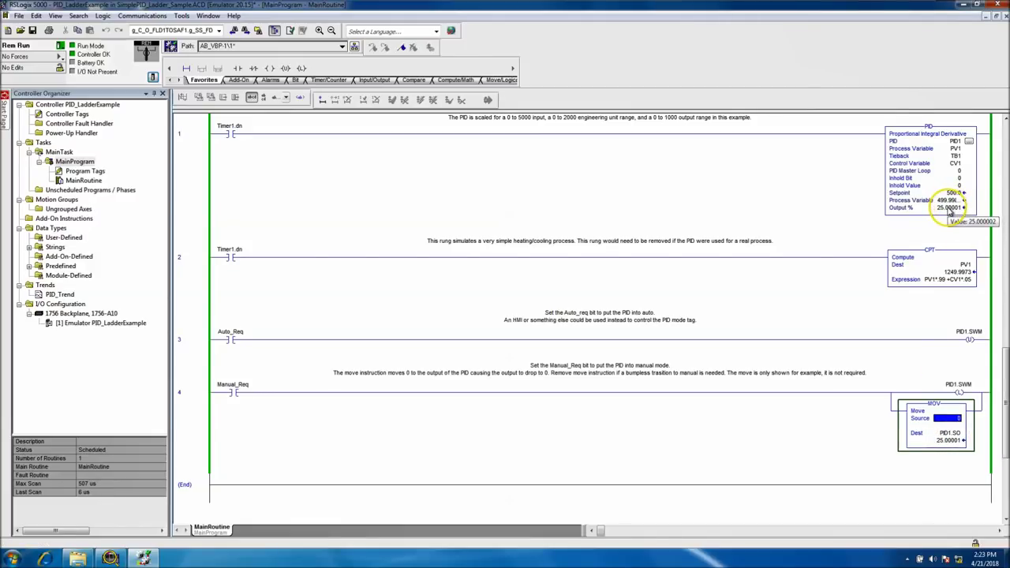
{"action": "left_click", "coordinate": [1005, 118]}
{"action": "left_click", "coordinate": [1005, 118]}
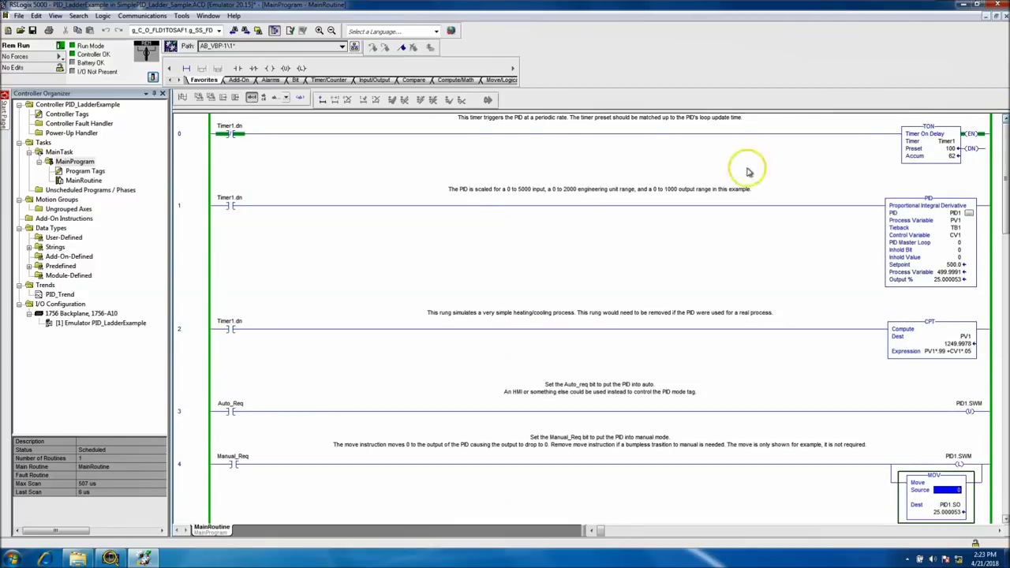
Start logging in the PID_Trend chart and set its custom Y-axis range to minimum 150 and maximum 600.
{"action": "double_click", "coordinate": [60, 293]}
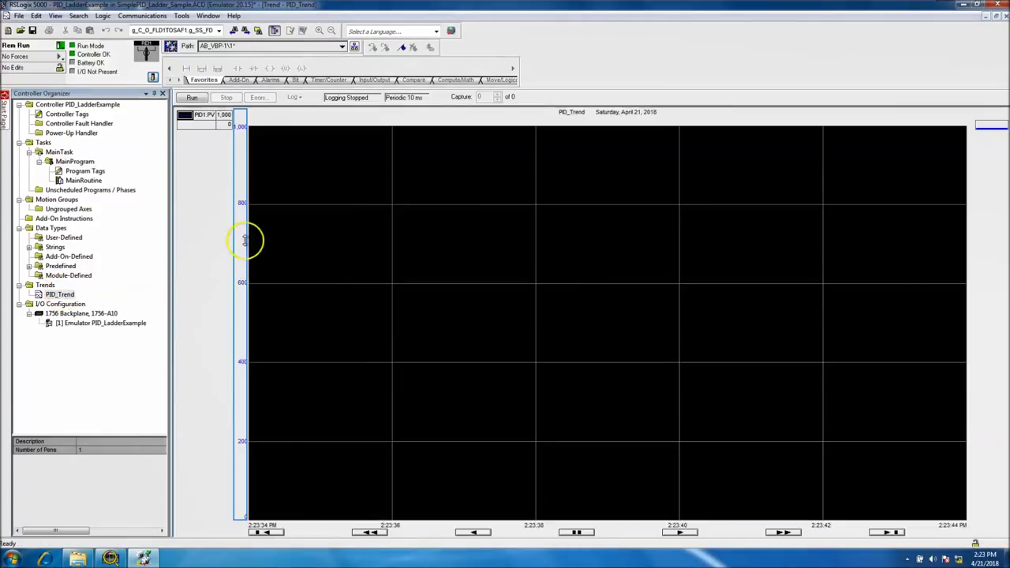
{"action": "left_click", "coordinate": [192, 97]}
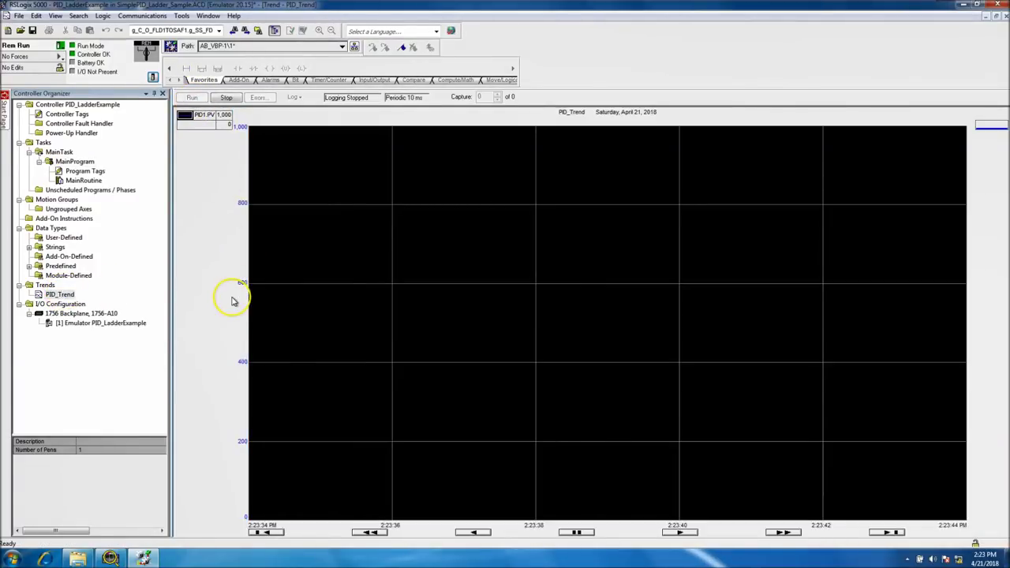
{"action": "right_click", "coordinate": [330, 361]}
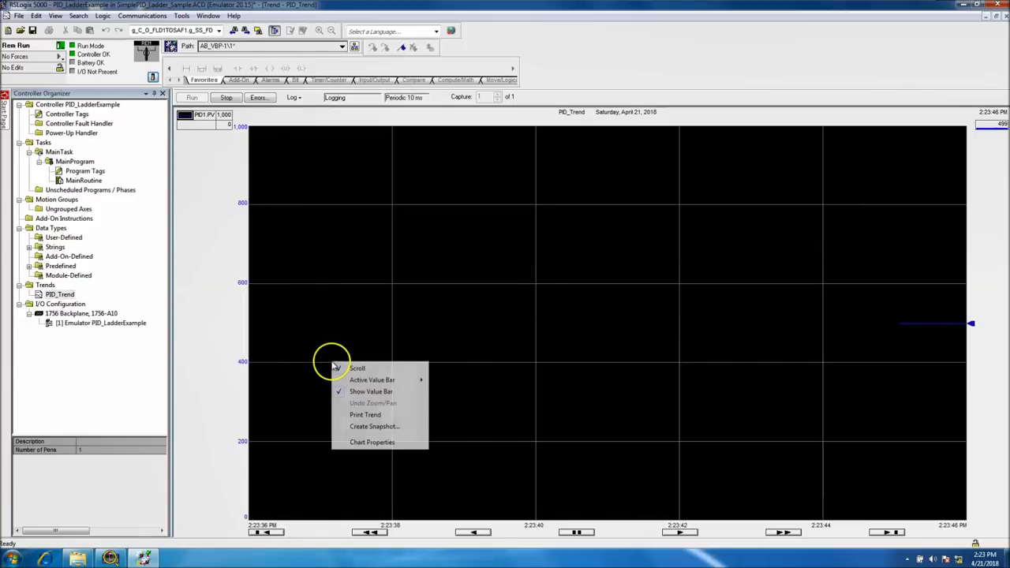
{"action": "left_click", "coordinate": [374, 443]}
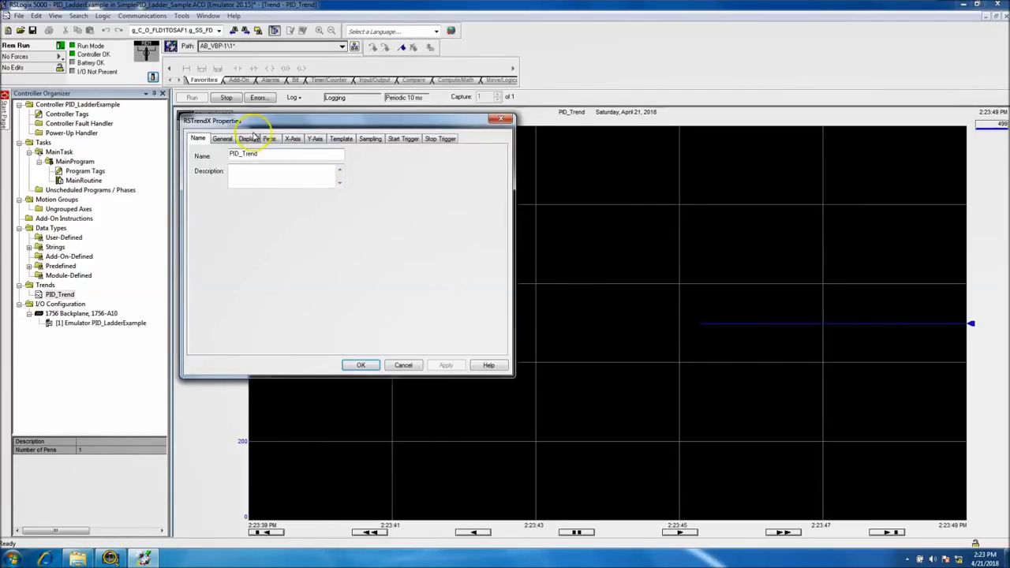
{"action": "left_click", "coordinate": [315, 138]}
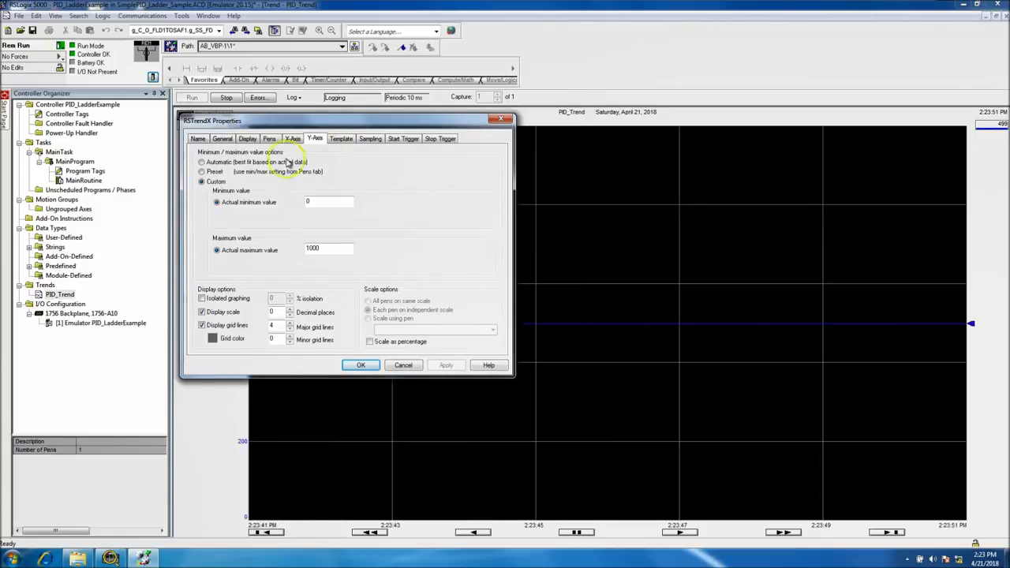
{"action": "double_click", "coordinate": [325, 203]}
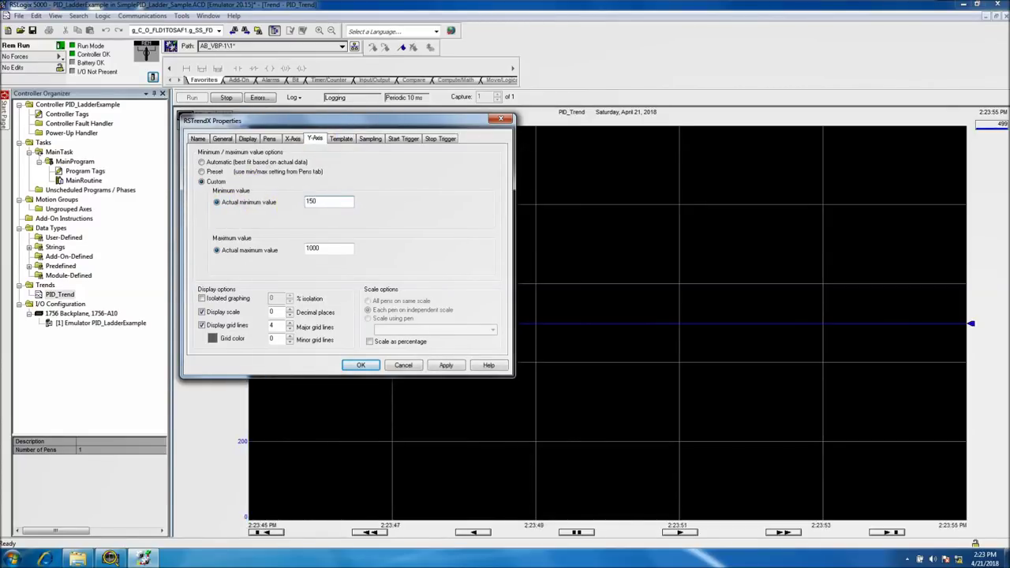
{"action": "double_click", "coordinate": [314, 249]}
{"action": "type", "text": "600"}
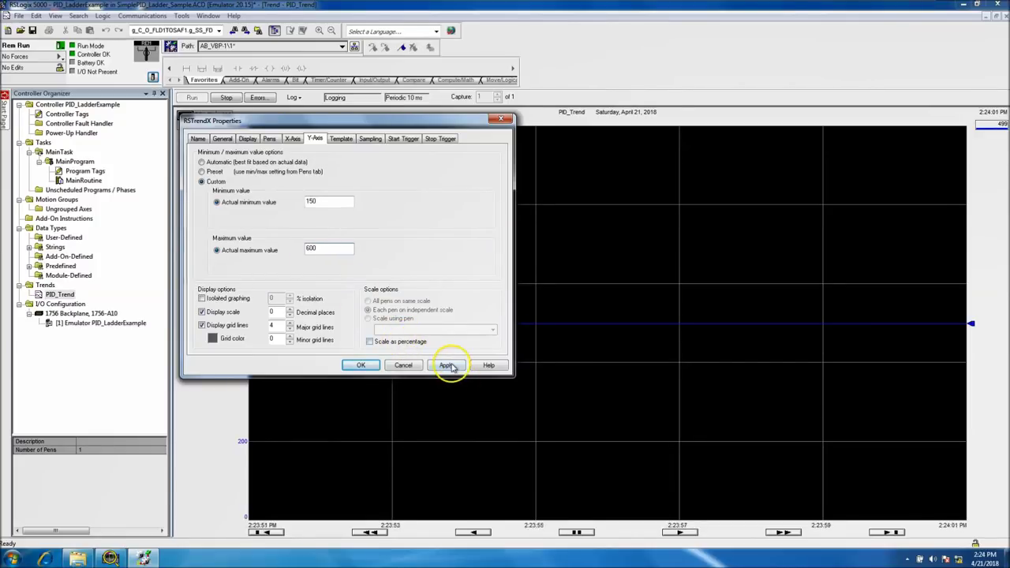
{"action": "left_click", "coordinate": [448, 367]}
Set the trend chart's X-axis time span to 45 seconds and accept the chart properties.
{"action": "left_click", "coordinate": [251, 141]}
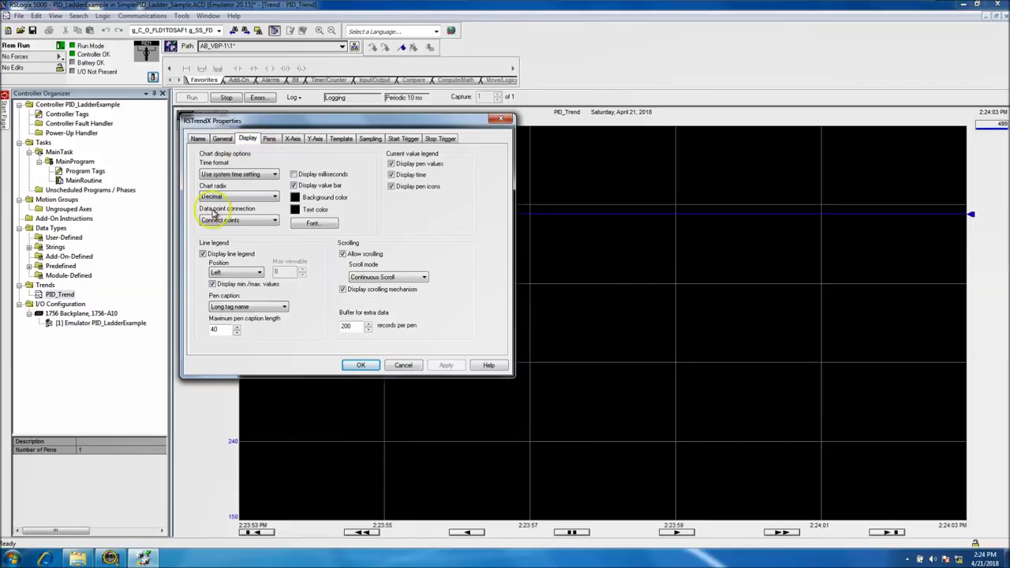
{"action": "left_click", "coordinate": [269, 141]}
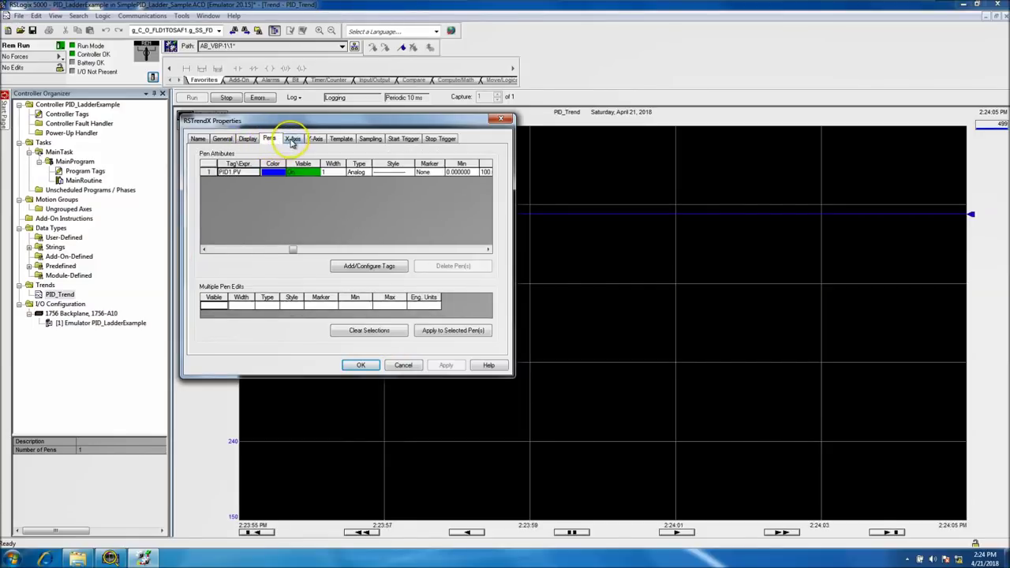
{"action": "left_click", "coordinate": [292, 138]}
{"action": "left_click", "coordinate": [215, 224]}
{"action": "left_click_drag", "start_coordinate": [215, 223], "coordinate": [198, 227]}
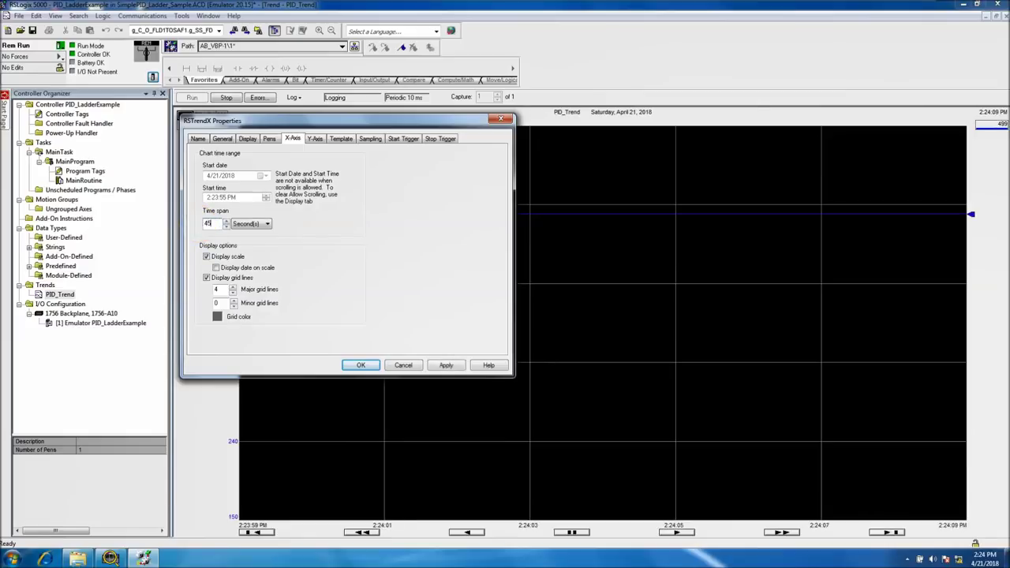
{"action": "left_click", "coordinate": [444, 367]}
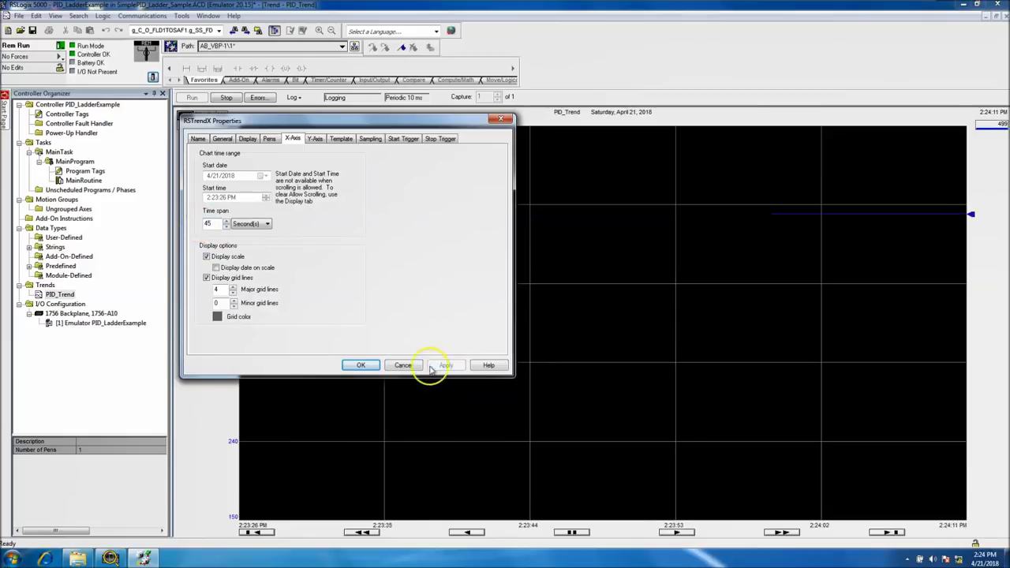
{"action": "left_click", "coordinate": [354, 366]}
Set the PID1 setpoint to 250 in the PID instruction's setup in MainRoutine and apply it.
{"action": "double_click", "coordinate": [84, 179]}
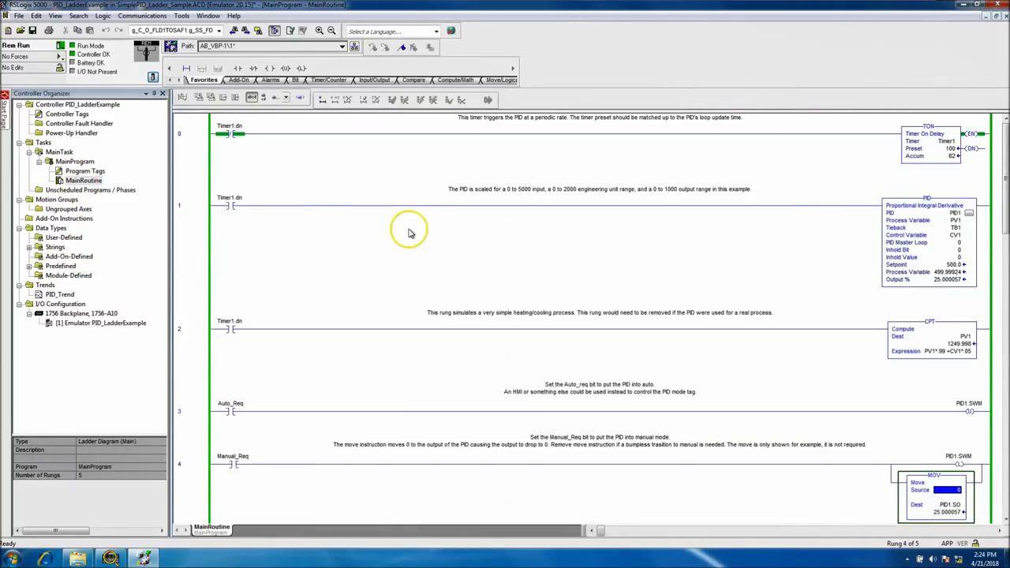
{"action": "left_click", "coordinate": [969, 213]}
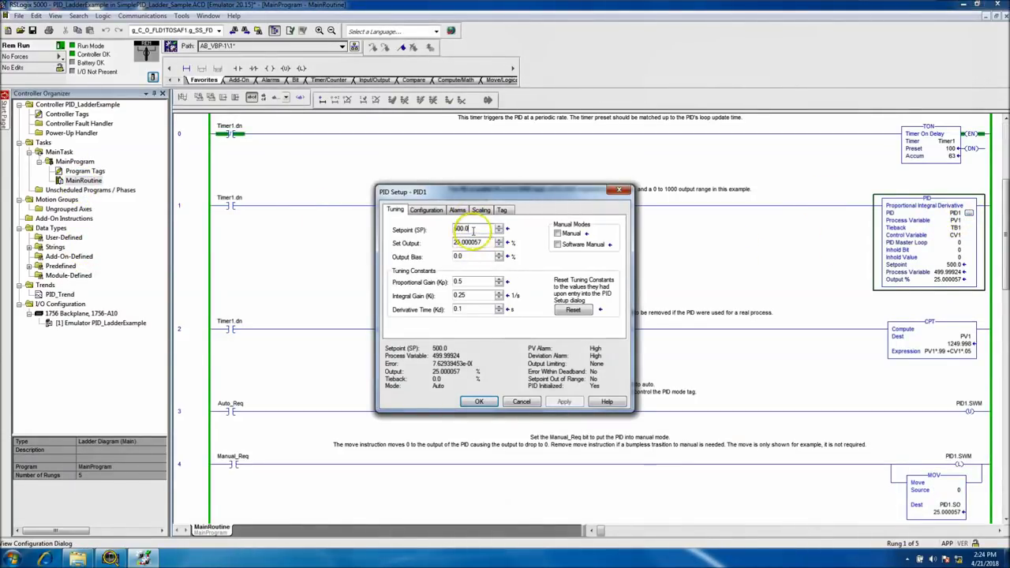
{"action": "type", "text": "25"}
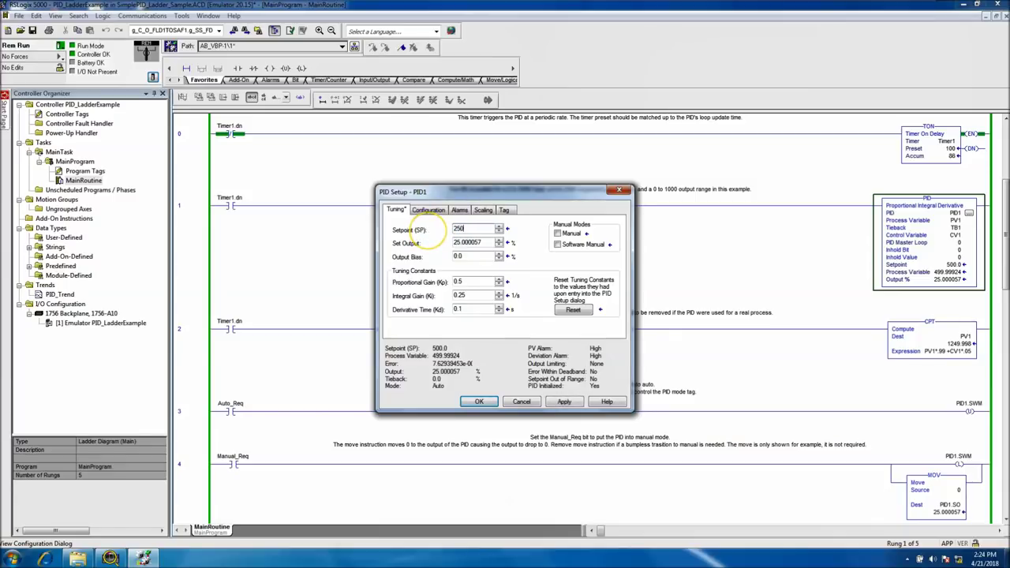
{"action": "type", "text": "0"}
{"action": "left_click", "coordinate": [563, 402]}
{"action": "left_click", "coordinate": [479, 402]}
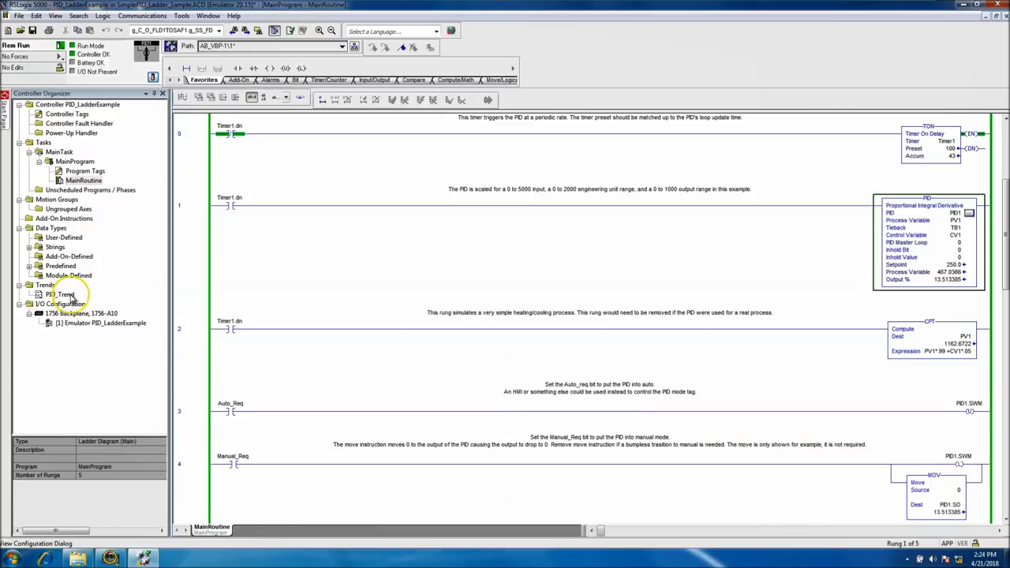
Watch the PID1.PV curve in PID_Trend to examine how the process variable responds to the new setpoint.
{"action": "double_click", "coordinate": [62, 294]}
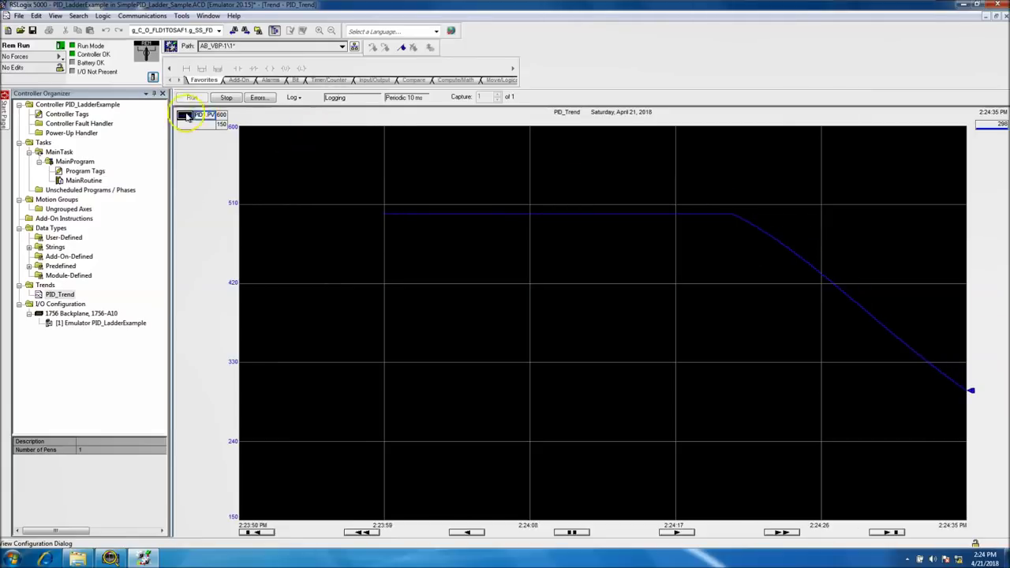
{"action": "left_click", "coordinate": [203, 185]}
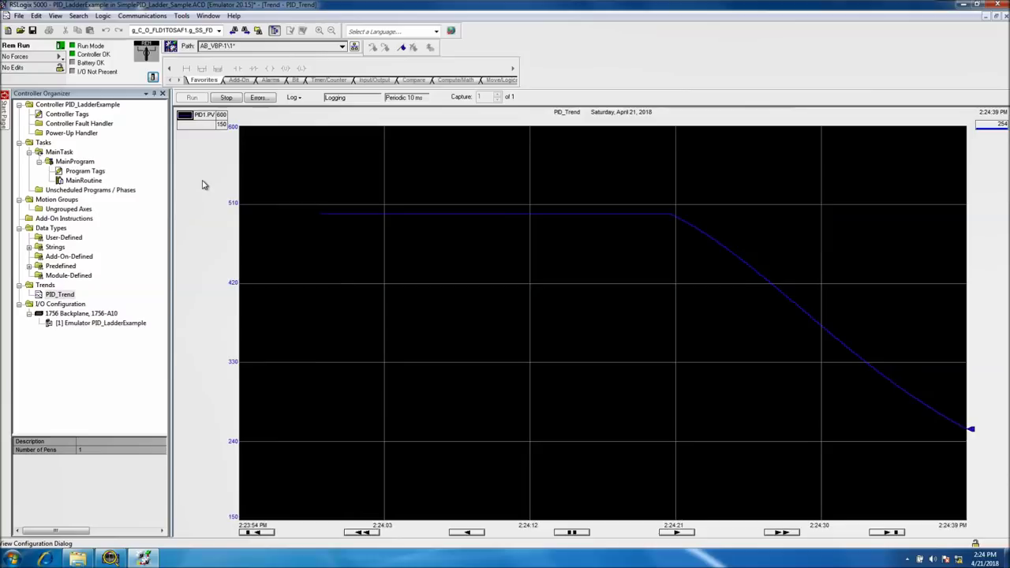
{"action": "left_click", "coordinate": [584, 56]}
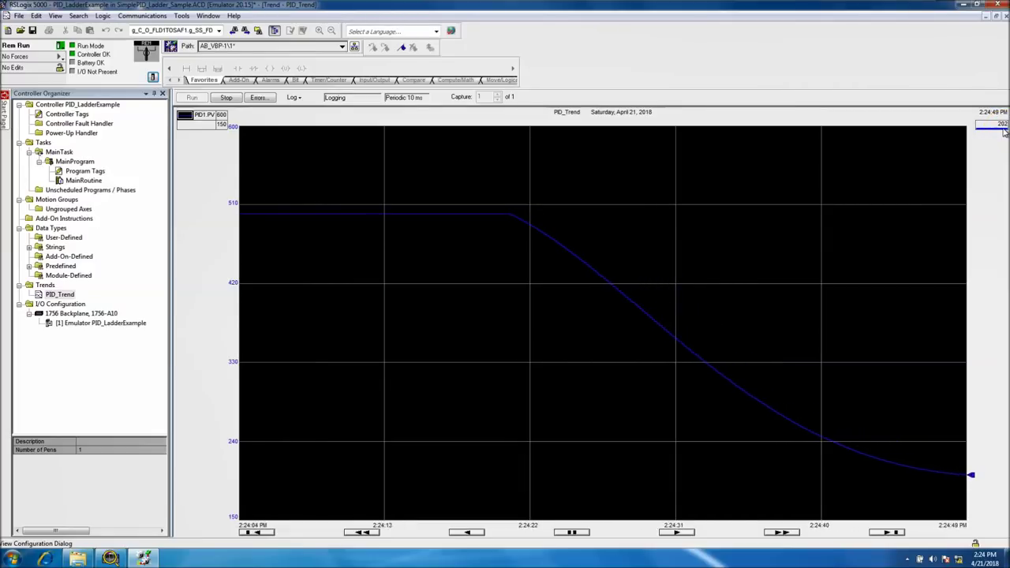
{"action": "left_click", "coordinate": [957, 471]}
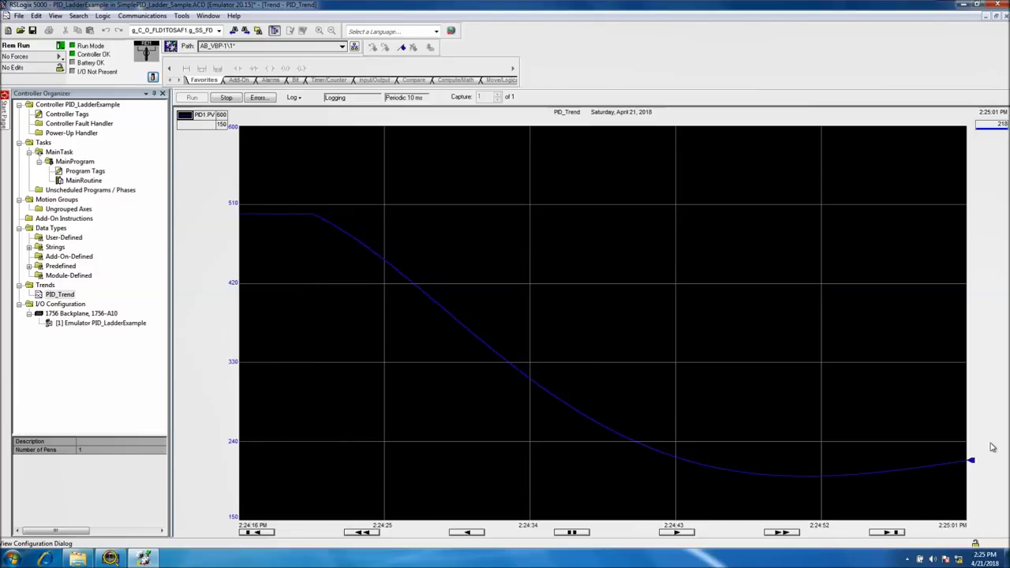
{"action": "left_click", "coordinate": [865, 465]}
{"action": "left_click", "coordinate": [557, 417]}
{"action": "left_click", "coordinate": [715, 469]}
{"action": "left_click", "coordinate": [763, 481]}
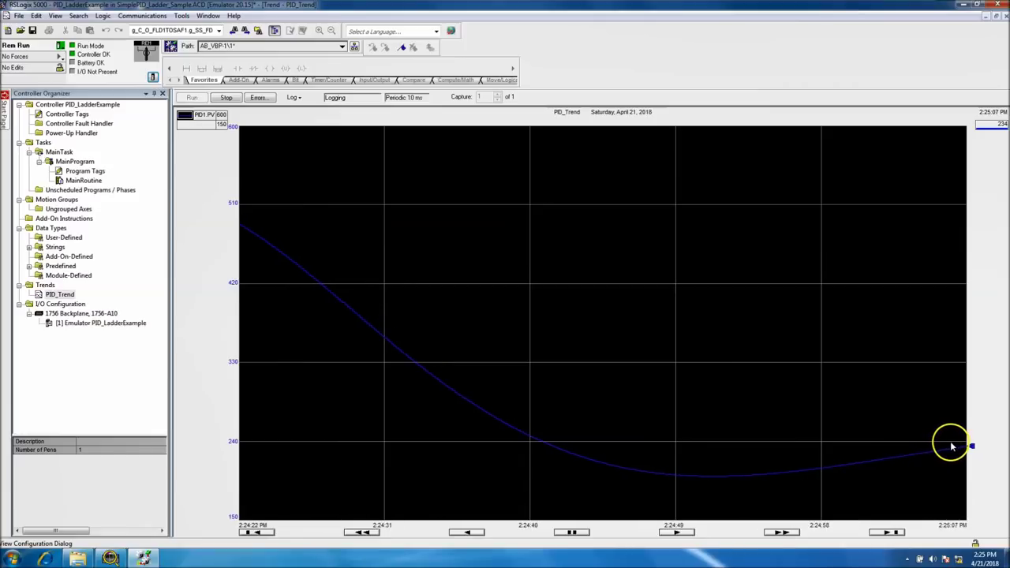
{"action": "mouse_move", "coordinate": [971, 444]}
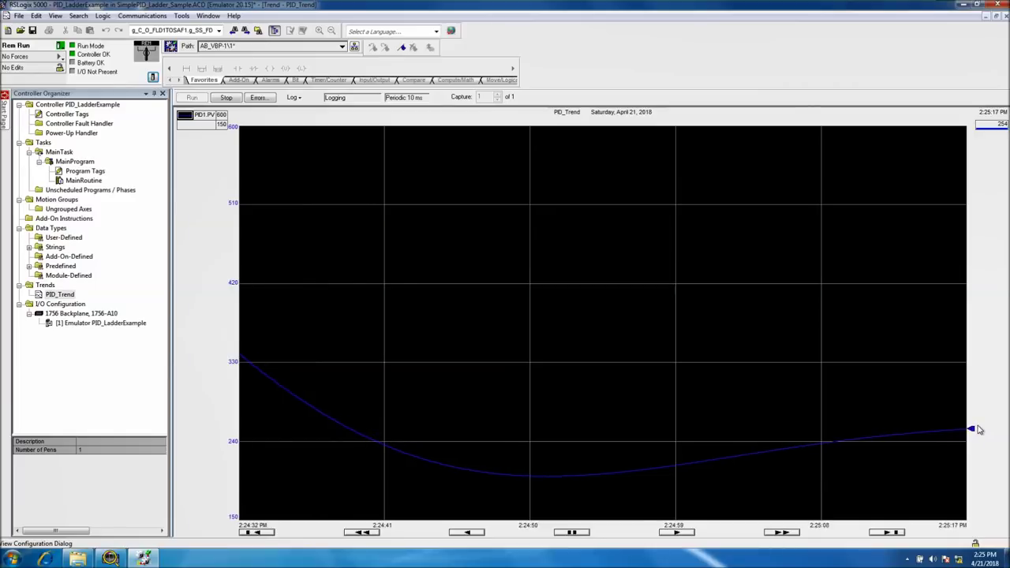
Set PID1's integral gain (Ki) to 0.05 in the PID instruction's setup in MainRoutine.
{"action": "left_click", "coordinate": [970, 428]}
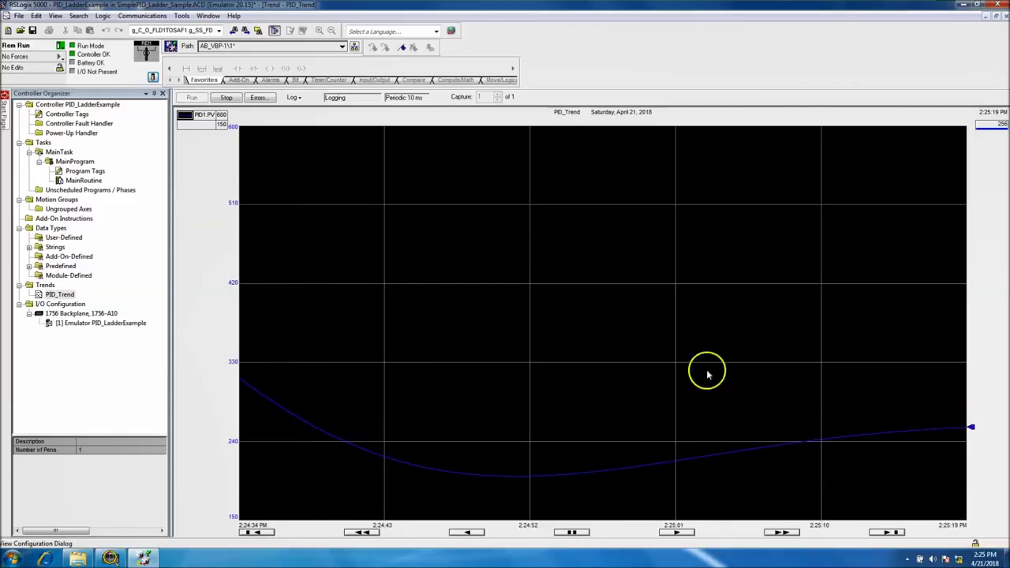
{"action": "left_click", "coordinate": [97, 178]}
{"action": "double_click", "coordinate": [85, 181]}
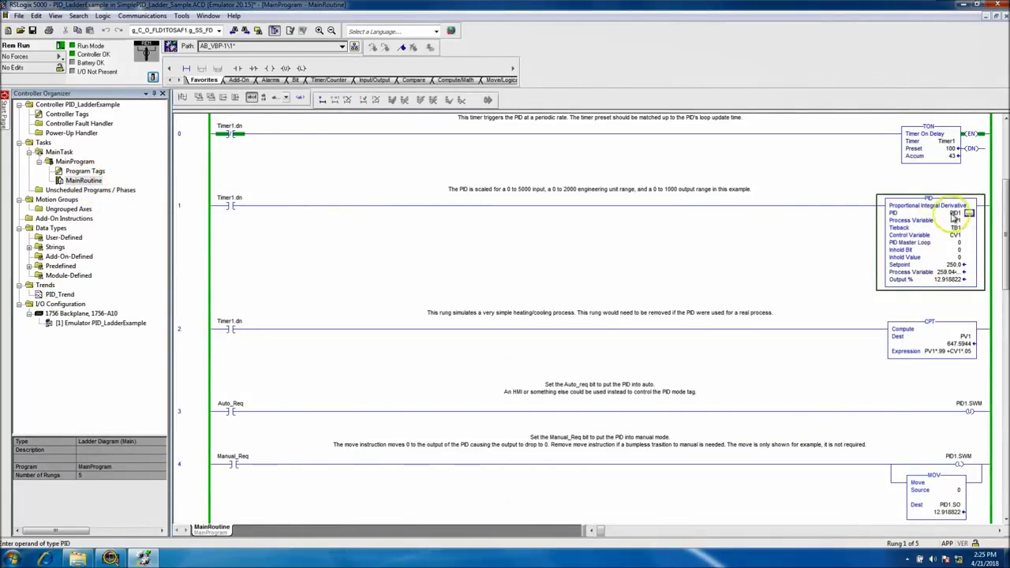
{"action": "left_click", "coordinate": [968, 213]}
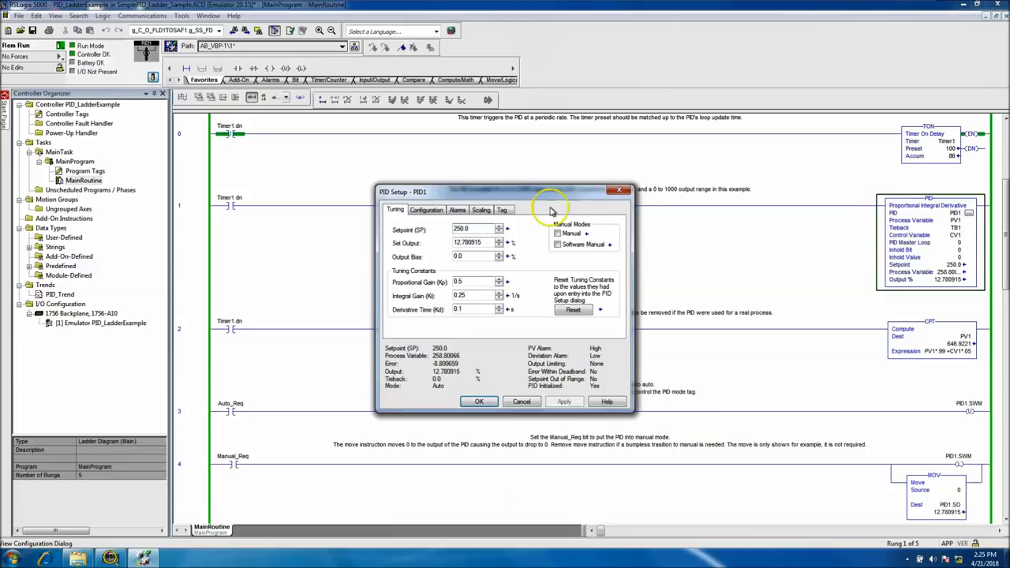
{"action": "double_click", "coordinate": [458, 282]}
{"action": "double_click", "coordinate": [460, 295]}
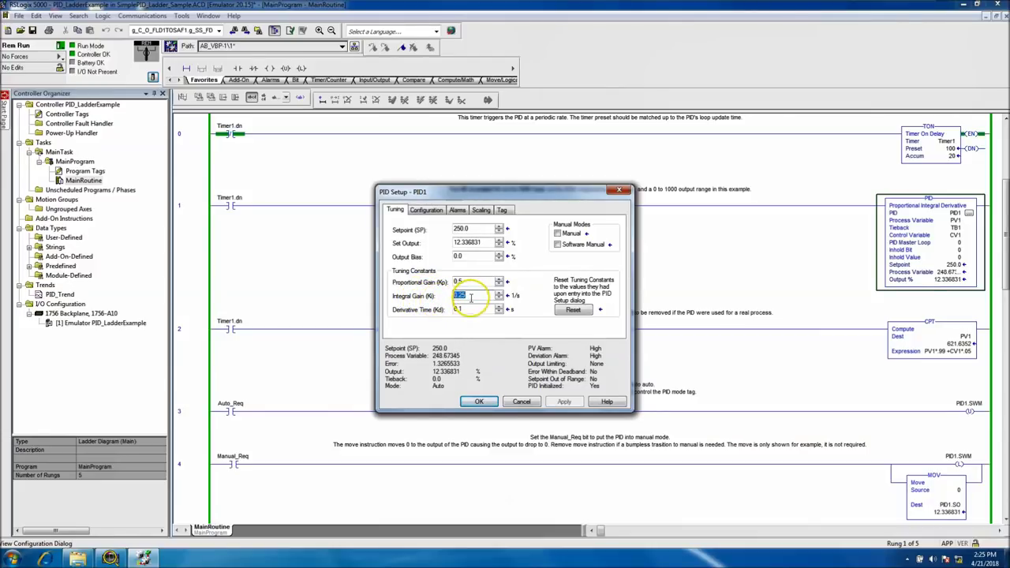
{"action": "key", "text": "BackSpace"}
{"action": "key", "text": "BackSpace"}
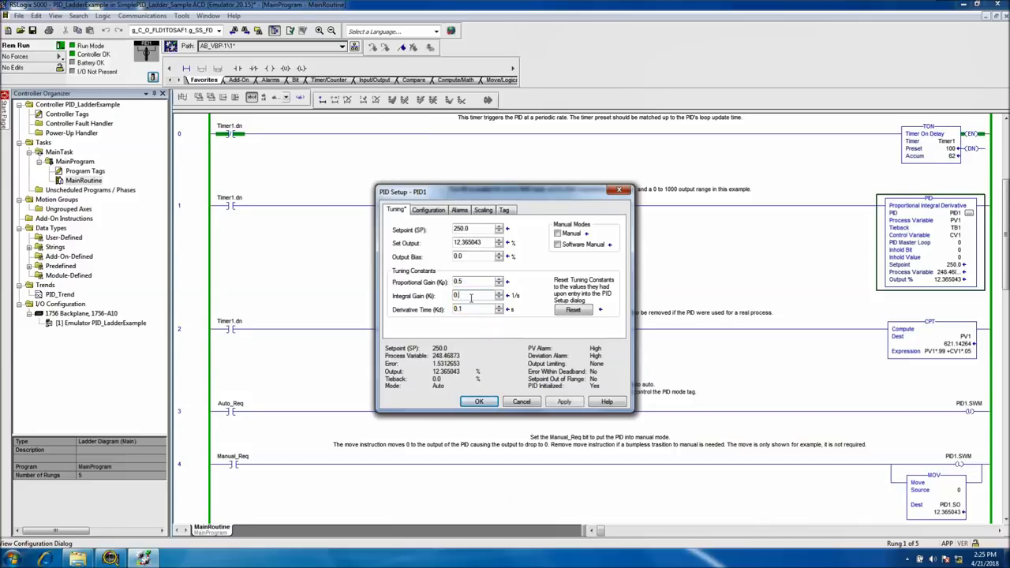
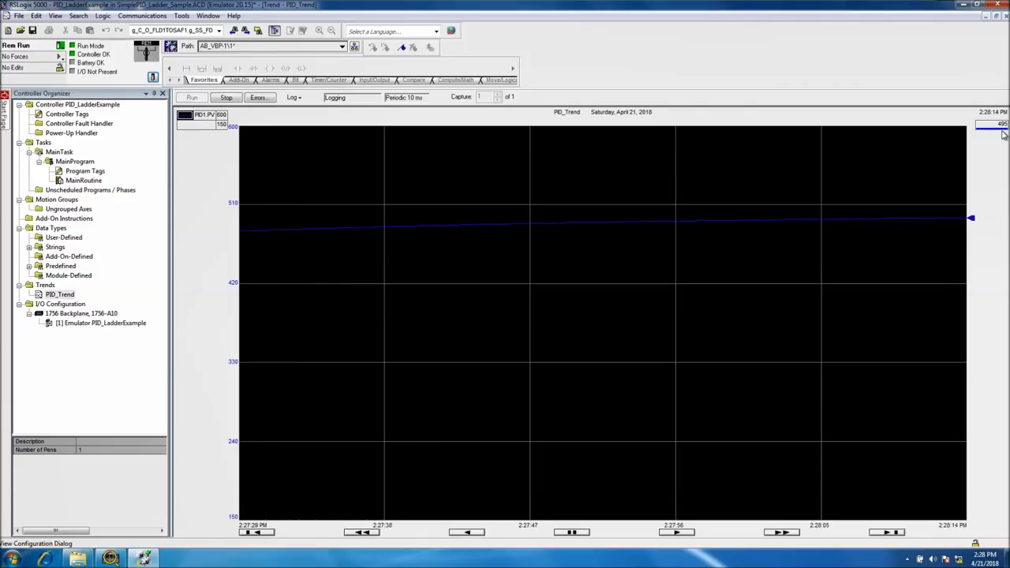
Set PID1's integral gain (Ki) to 0.10 in the PID setup from MainRoutine and accept it.
{"action": "left_click", "coordinate": [1002, 135]}
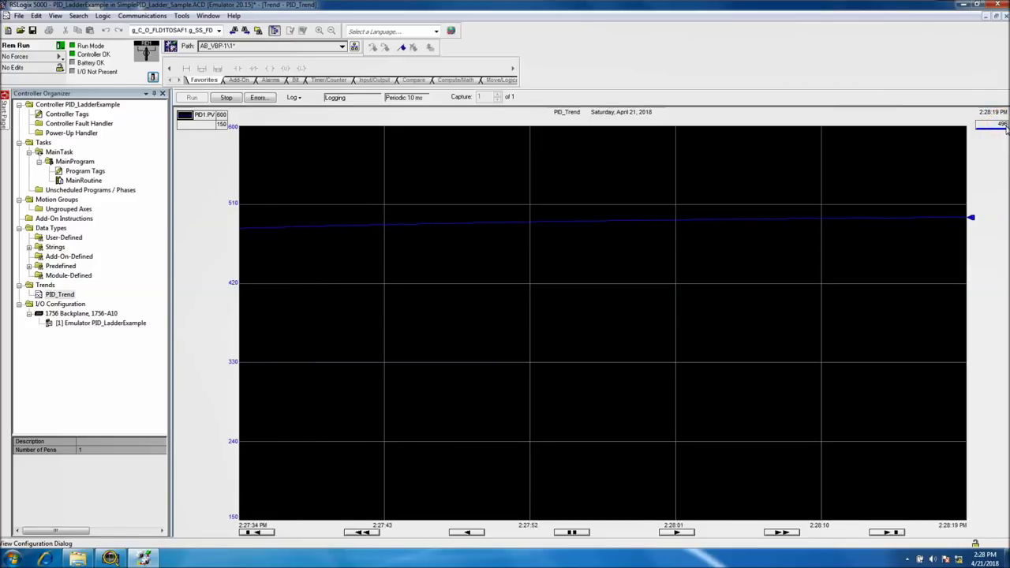
{"action": "double_click", "coordinate": [96, 181]}
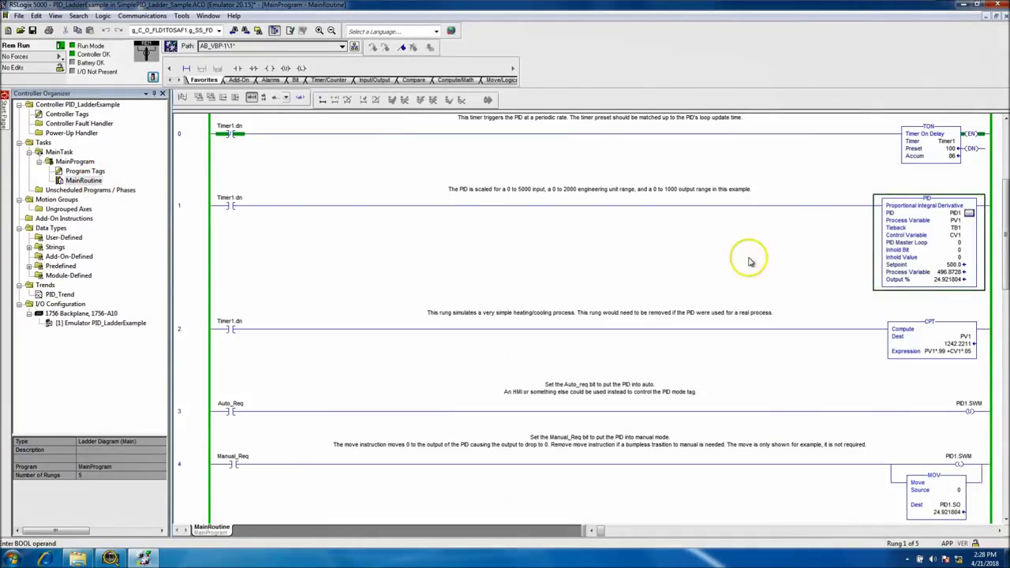
{"action": "left_click", "coordinate": [969, 213]}
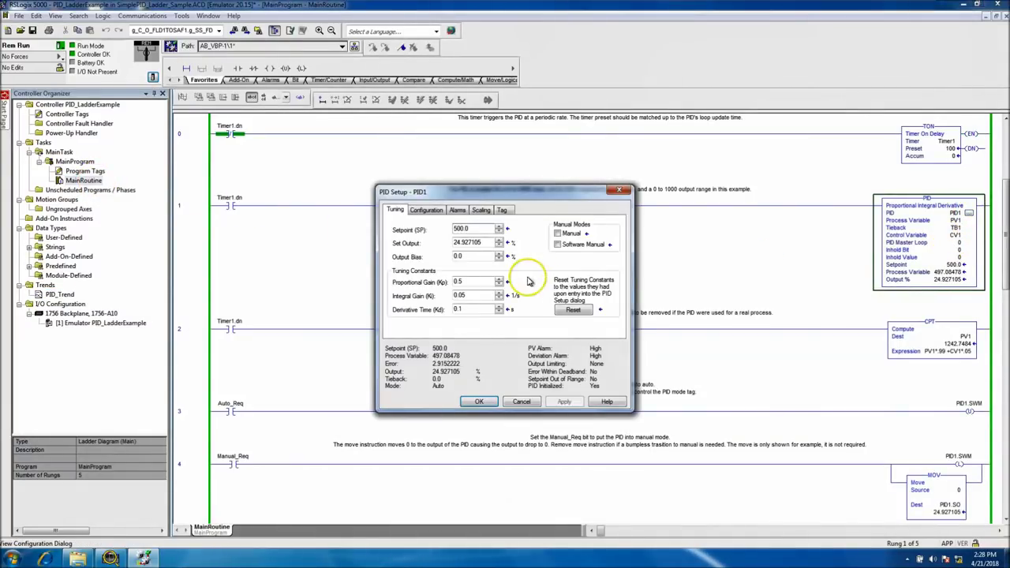
{"action": "type", "text": "0.10"}
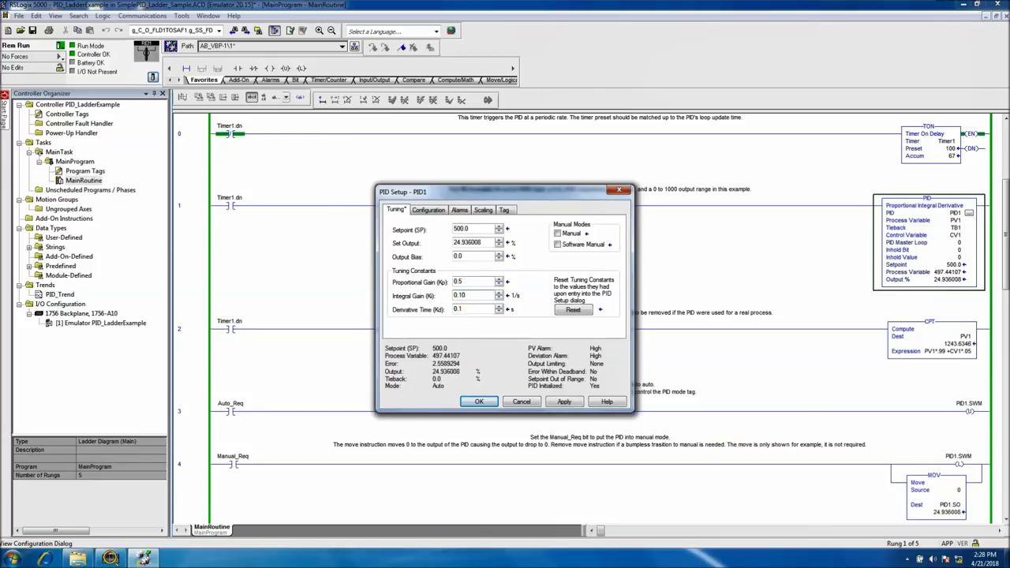
{"action": "left_click", "coordinate": [487, 404]}
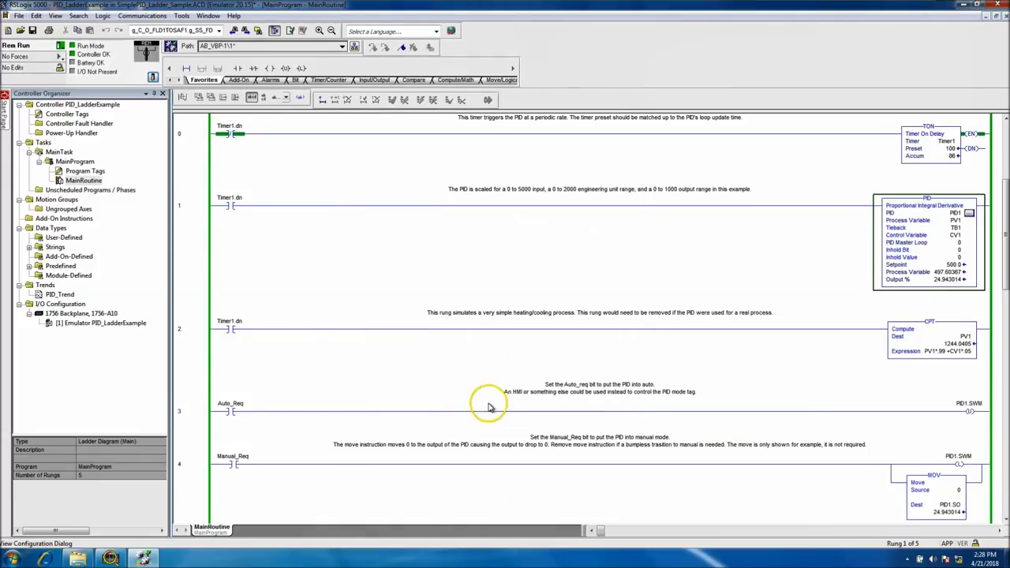
Set the PID1 setpoint to 250, apply and accept it, and display the response in PID_Trend.
{"action": "left_click", "coordinate": [969, 214]}
{"action": "left_click", "coordinate": [969, 214]}
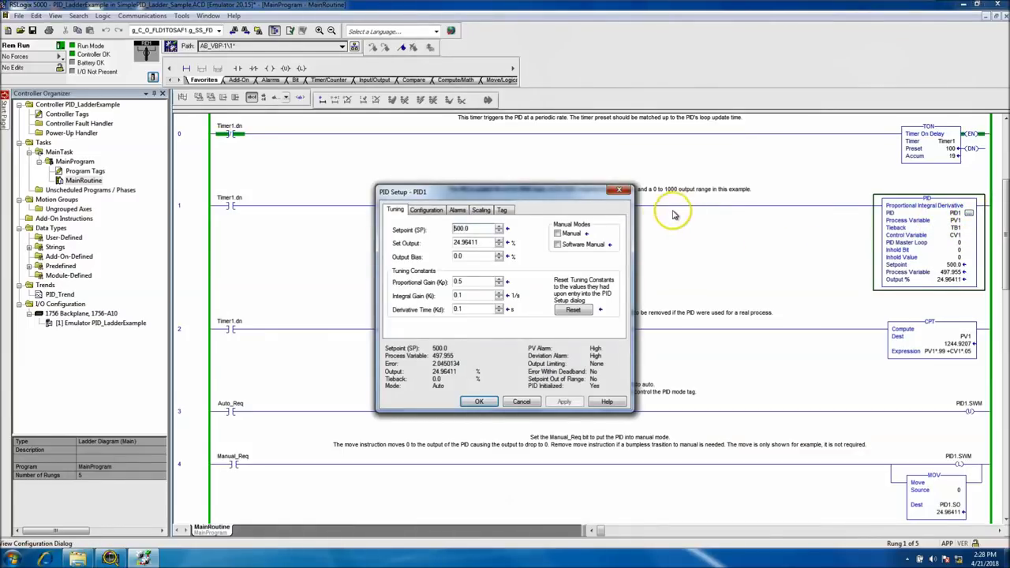
{"action": "left_click_drag", "start_coordinate": [493, 229], "coordinate": [453, 229]}
{"action": "type", "text": "250"}
{"action": "key", "text": "Return"}
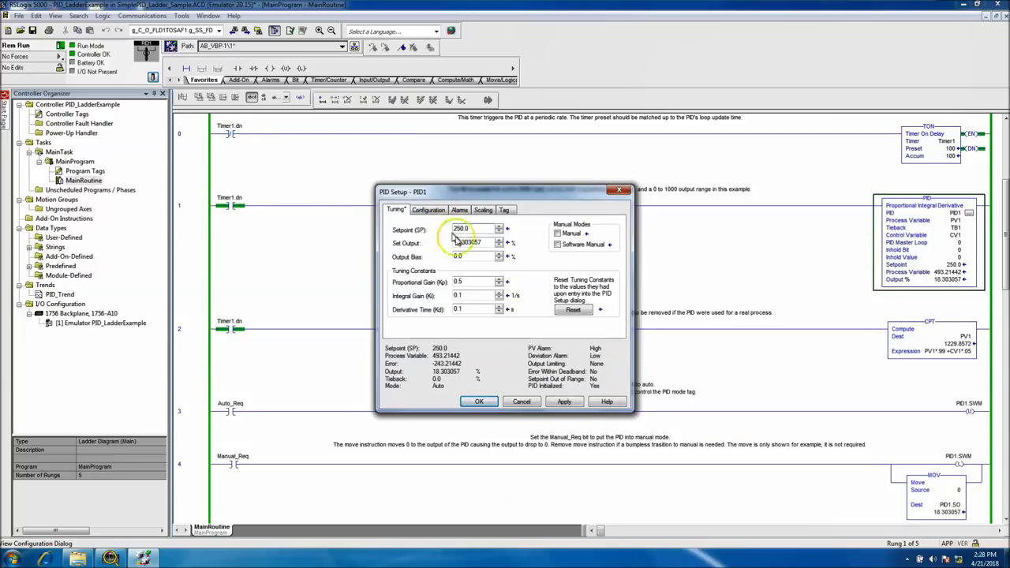
{"action": "left_click", "coordinate": [564, 401]}
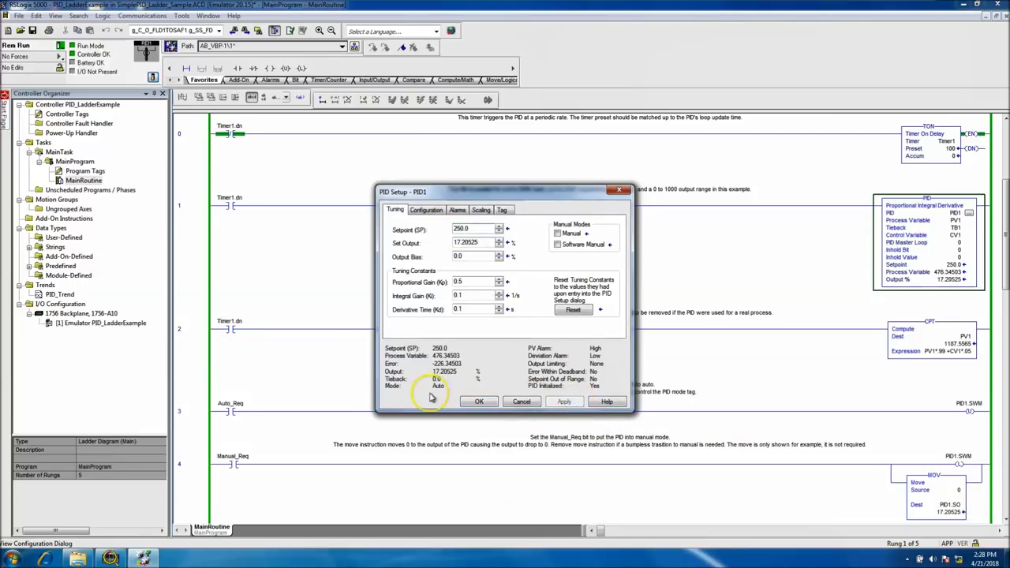
{"action": "left_click", "coordinate": [477, 403]}
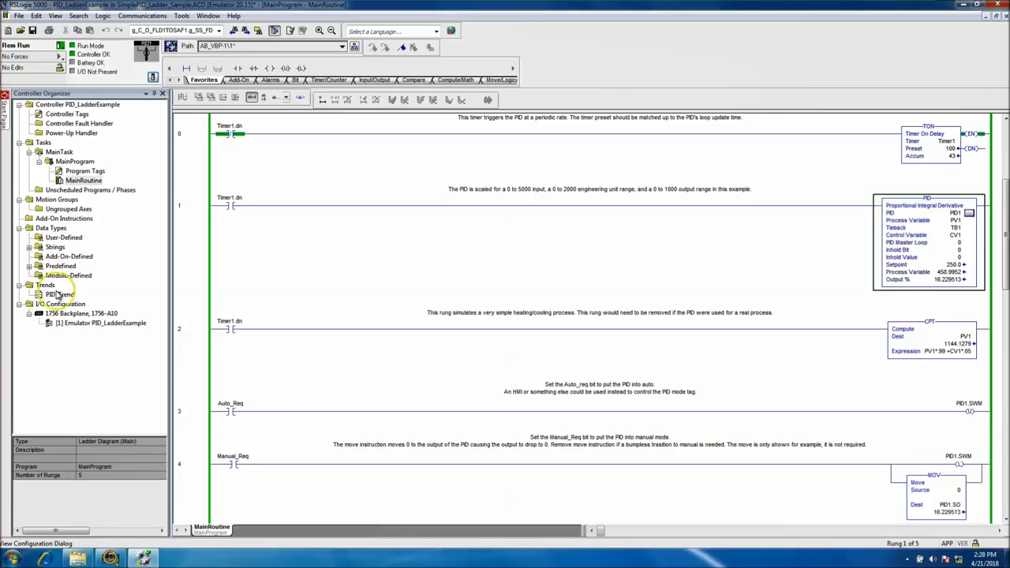
{"action": "double_click", "coordinate": [58, 293]}
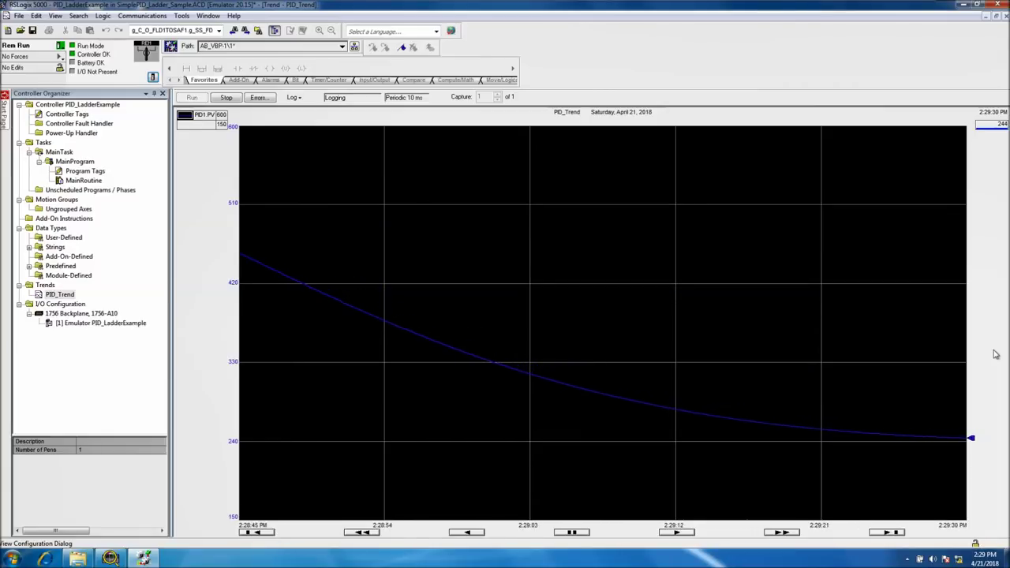
Return to MainRoutine and set PID1's proportional gain (Kp) to 0.75 in the PID setup, applying and accepting it.
{"action": "left_click", "coordinate": [1000, 130]}
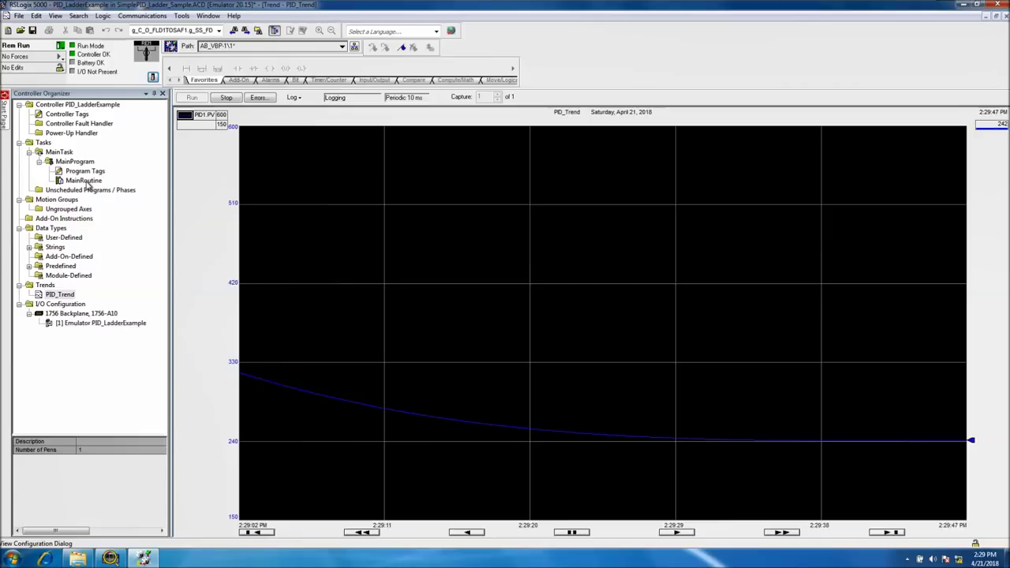
{"action": "double_click", "coordinate": [119, 182]}
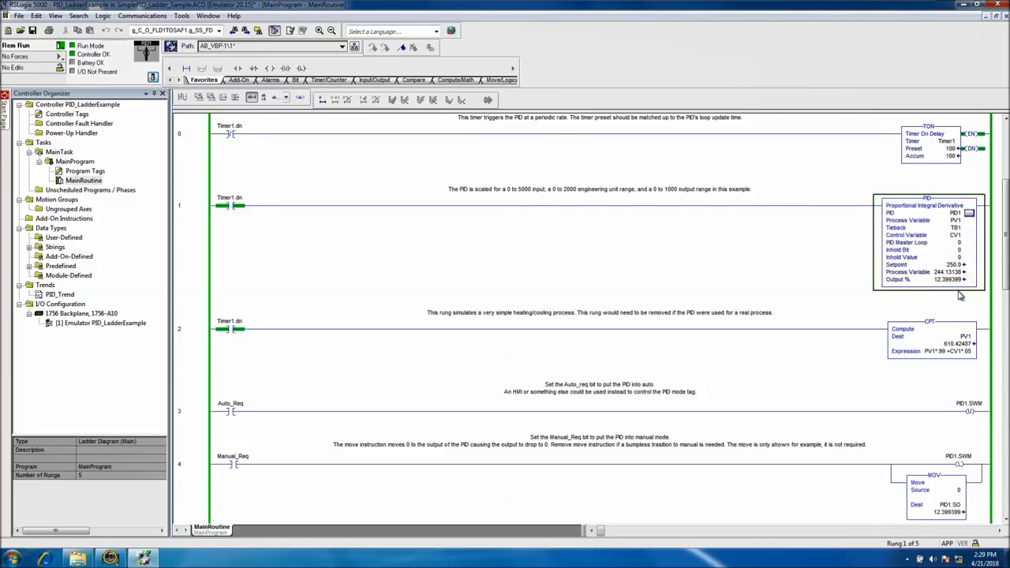
{"action": "left_click", "coordinate": [969, 213]}
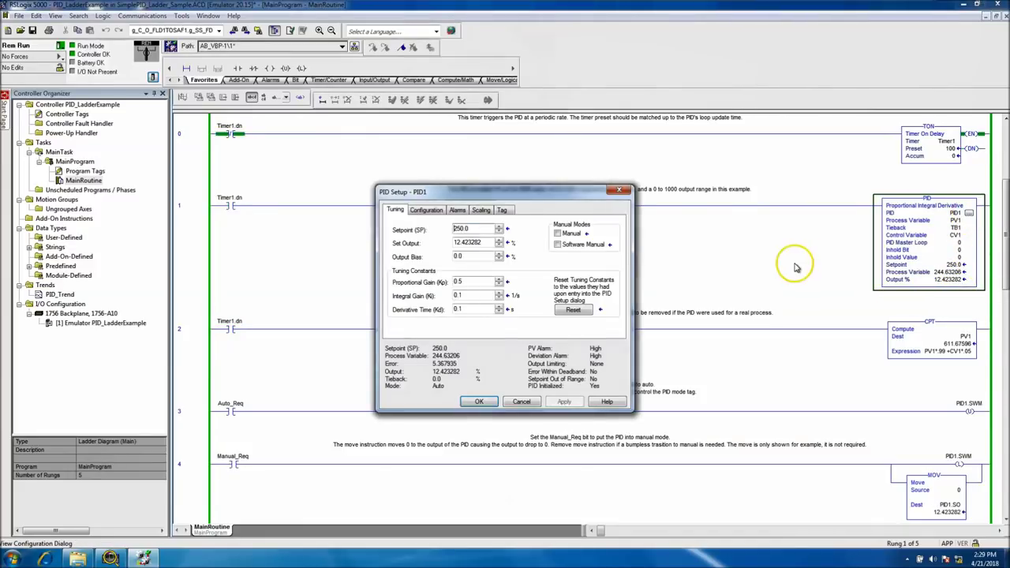
{"action": "left_click", "coordinate": [467, 280]}
{"action": "key", "text": "BackSpace"}
{"action": "key", "text": "BackSpace"}
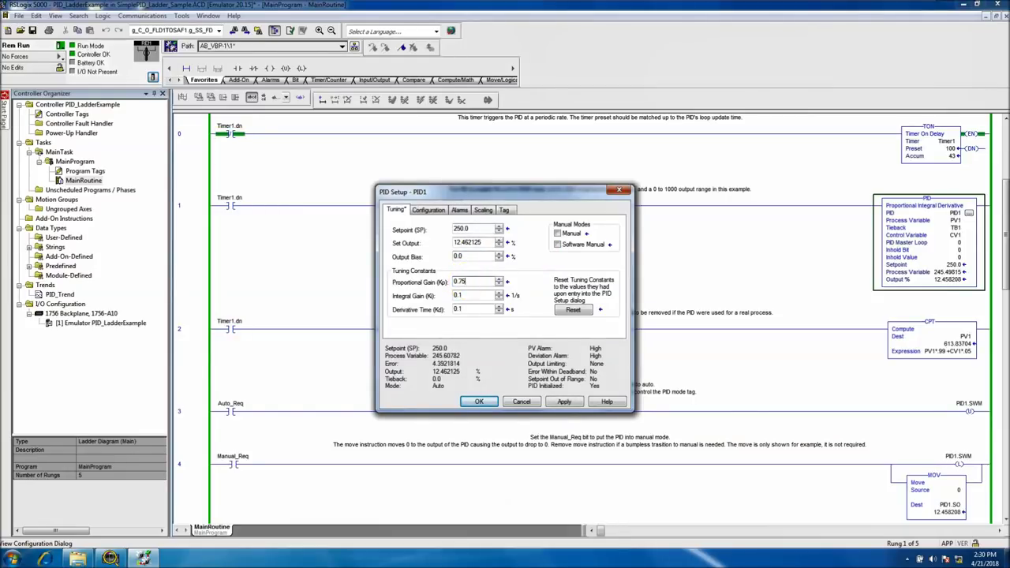
{"action": "left_click", "coordinate": [557, 403]}
{"action": "left_click", "coordinate": [482, 403]}
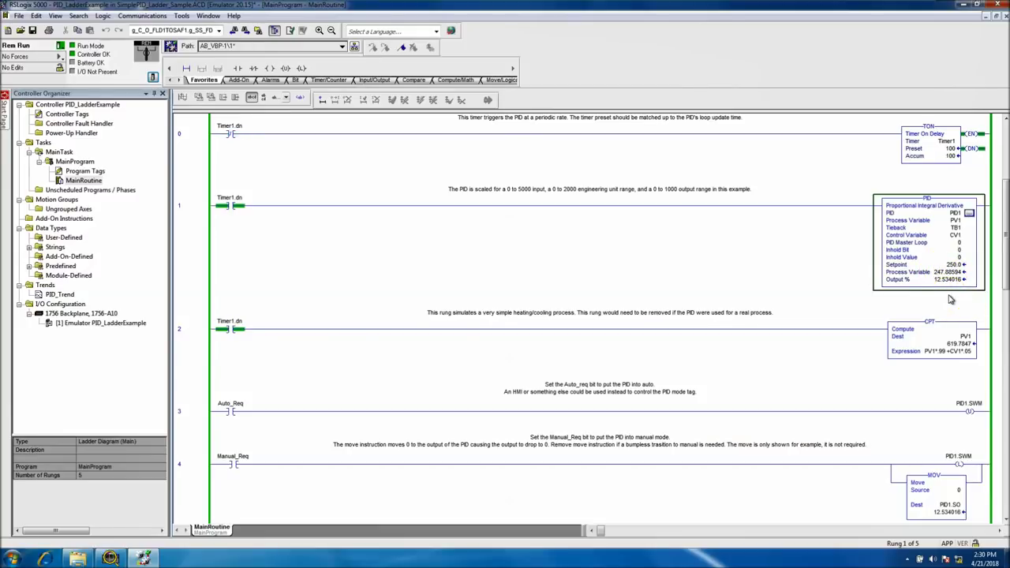
Set the PID1 setpoint to 500 in the PID setup, apply it, and bring up PID_Trend to watch the response.
{"action": "left_click", "coordinate": [969, 213]}
{"action": "double_click", "coordinate": [461, 228]}
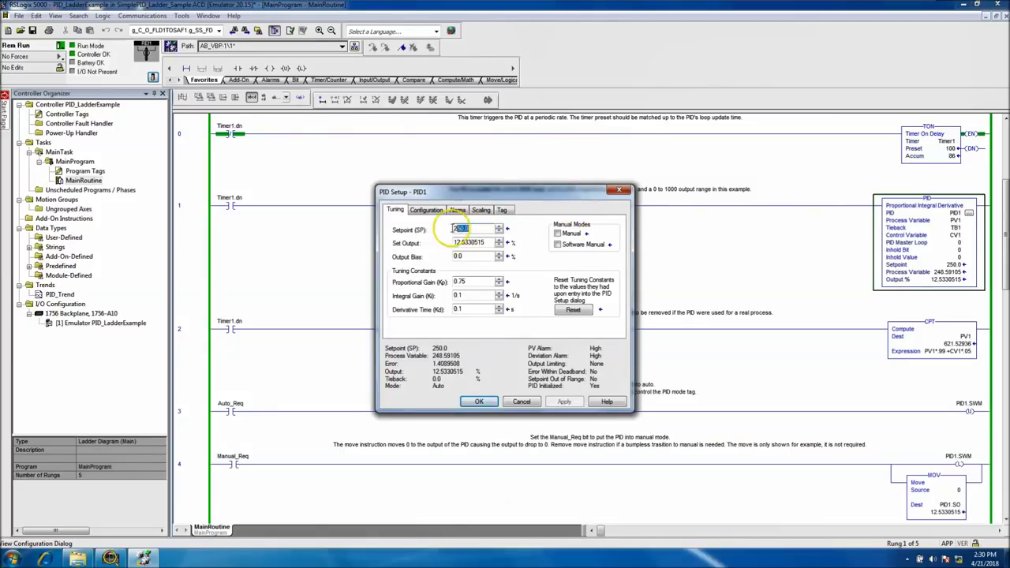
{"action": "type", "text": "500"}
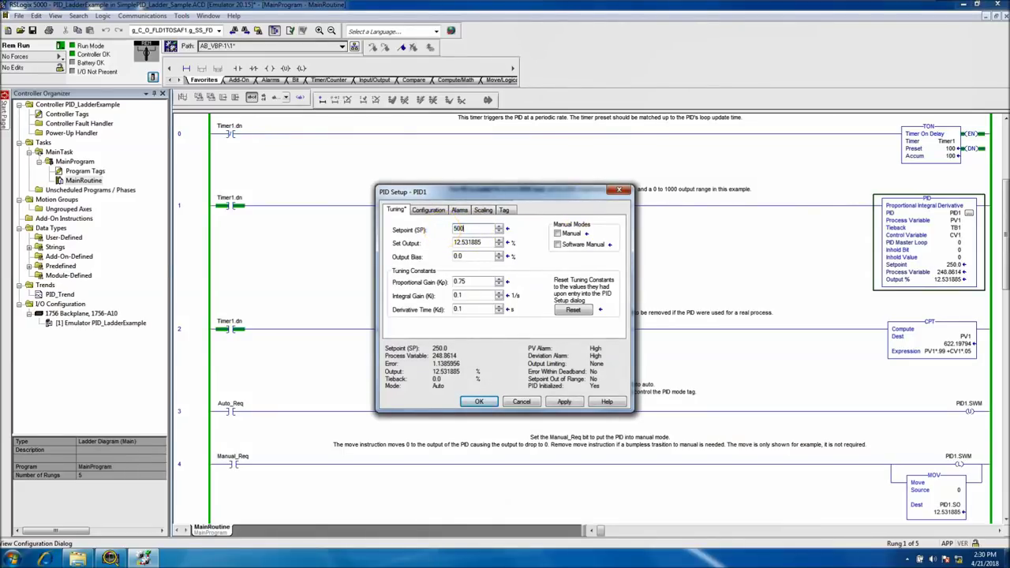
{"action": "left_click_drag", "start_coordinate": [493, 193], "coordinate": [507, 145]}
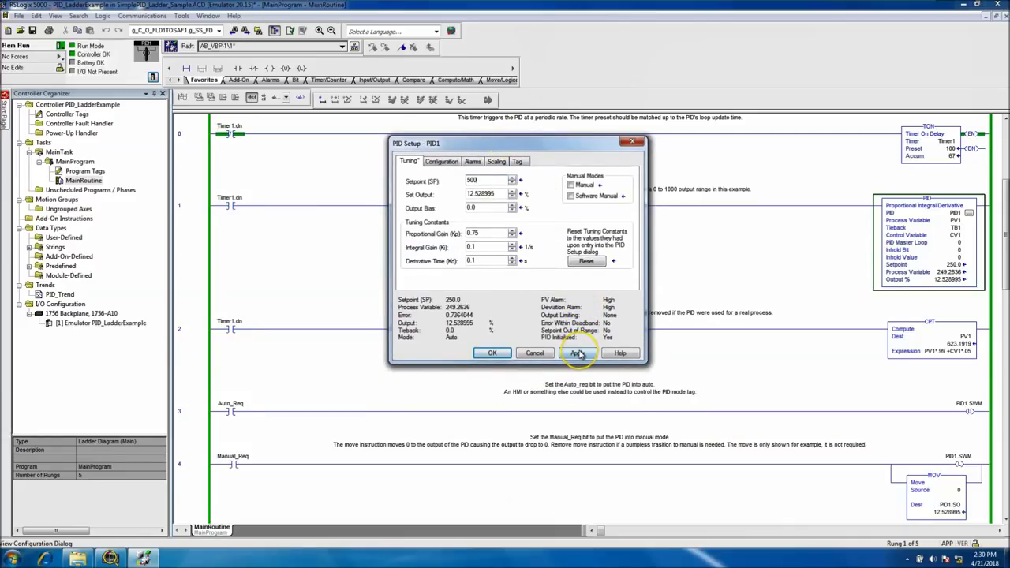
{"action": "left_click", "coordinate": [578, 353]}
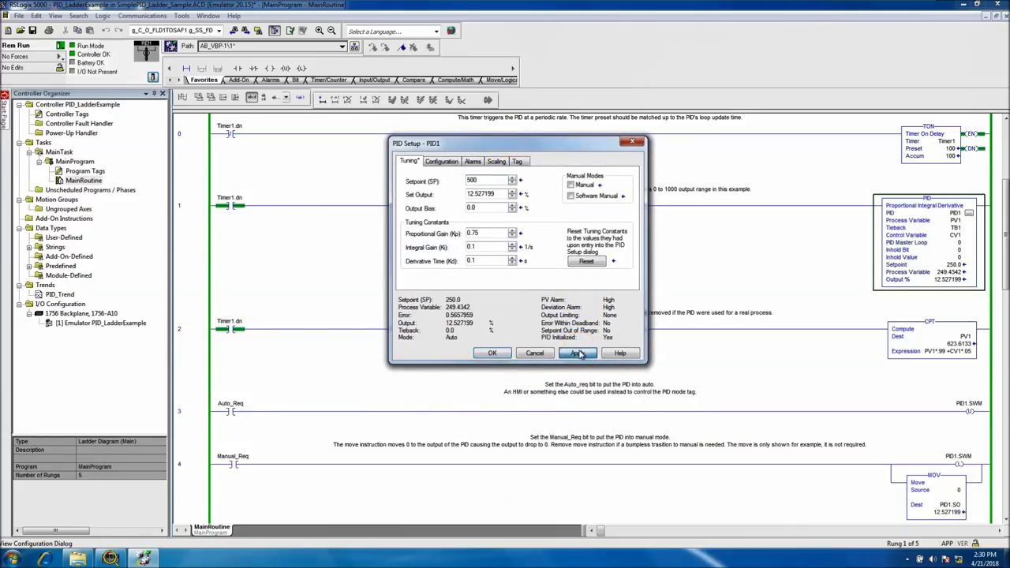
{"action": "left_click", "coordinate": [499, 352]}
{"action": "double_click", "coordinate": [59, 294]}
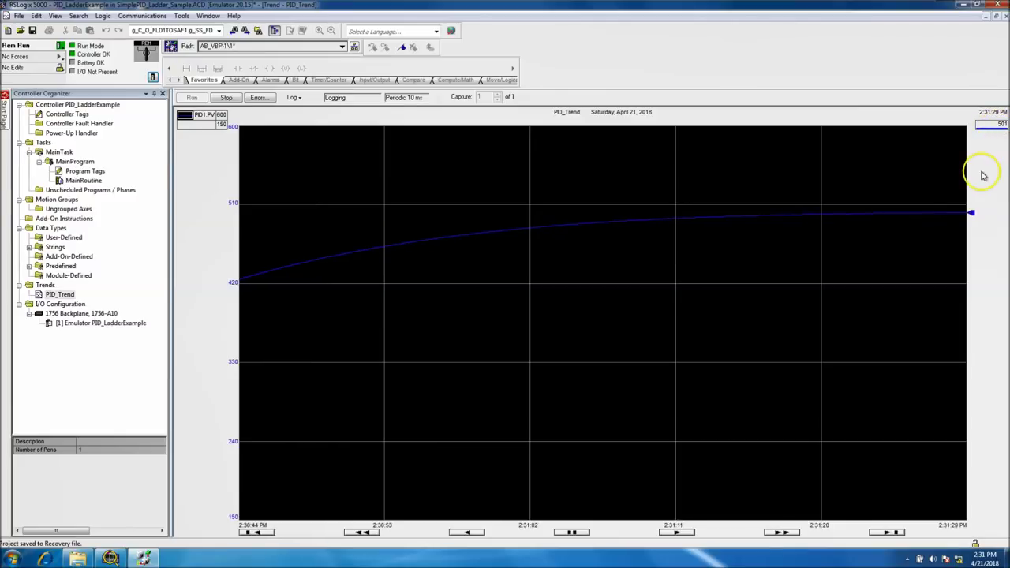
Return to MainRoutine and set PID1's derivative time (Kd) to 0 in the PID setup, applying and accepting it.
{"action": "left_click", "coordinate": [237, 165]}
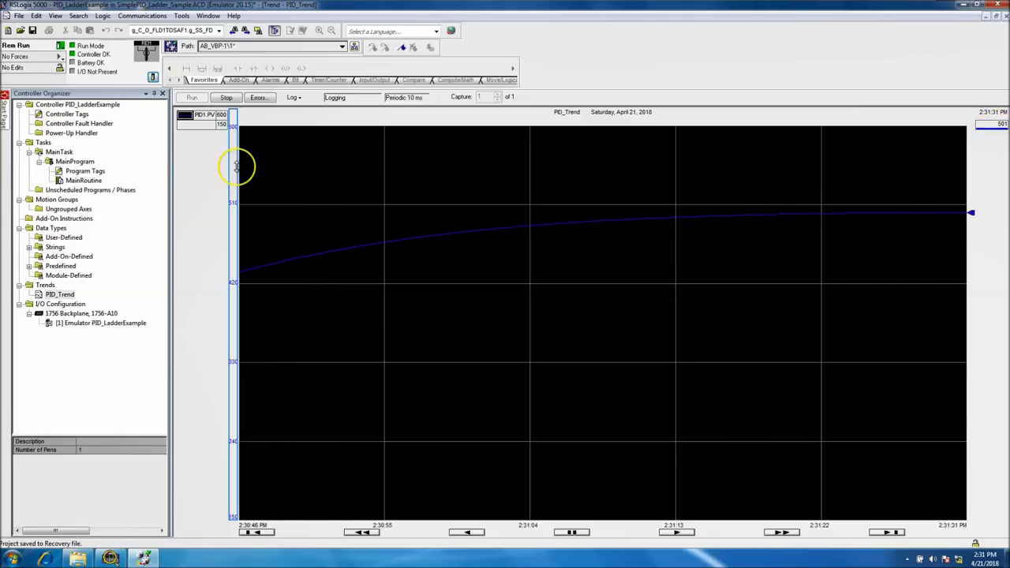
{"action": "double_click", "coordinate": [87, 180]}
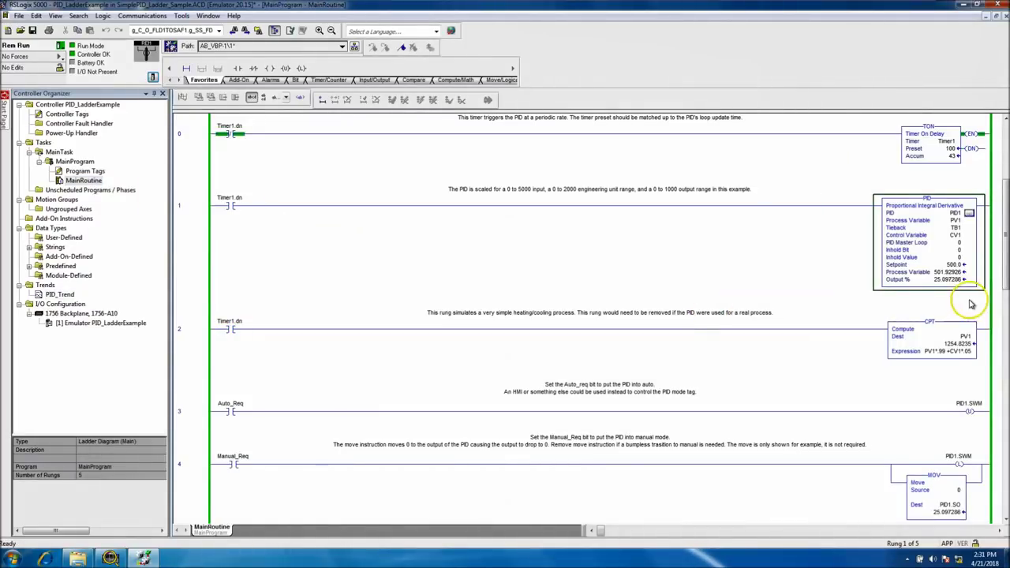
{"action": "left_click", "coordinate": [969, 213]}
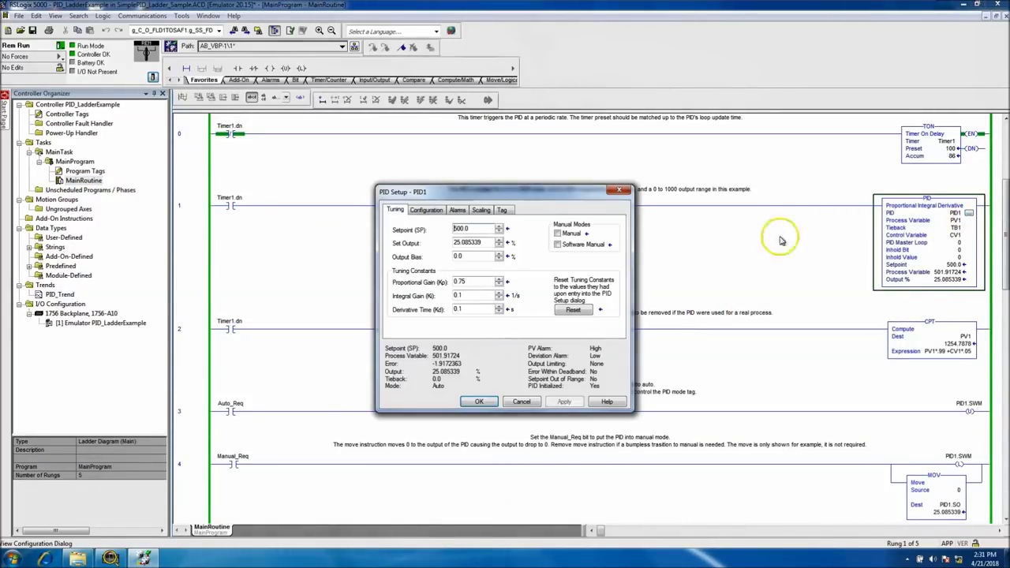
{"action": "double_click", "coordinate": [457, 295]}
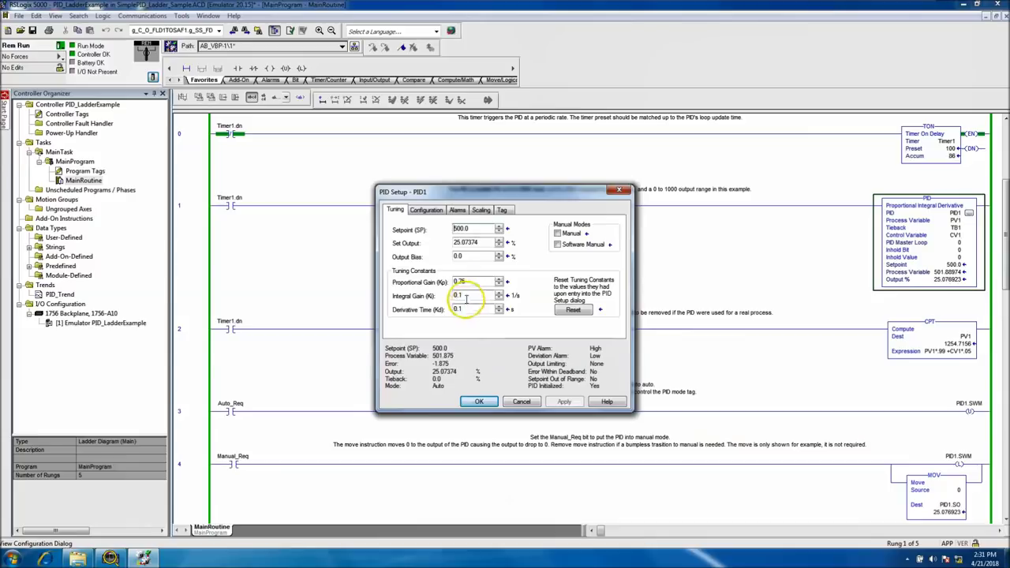
{"action": "double_click", "coordinate": [467, 309]}
{"action": "type", "text": "0"}
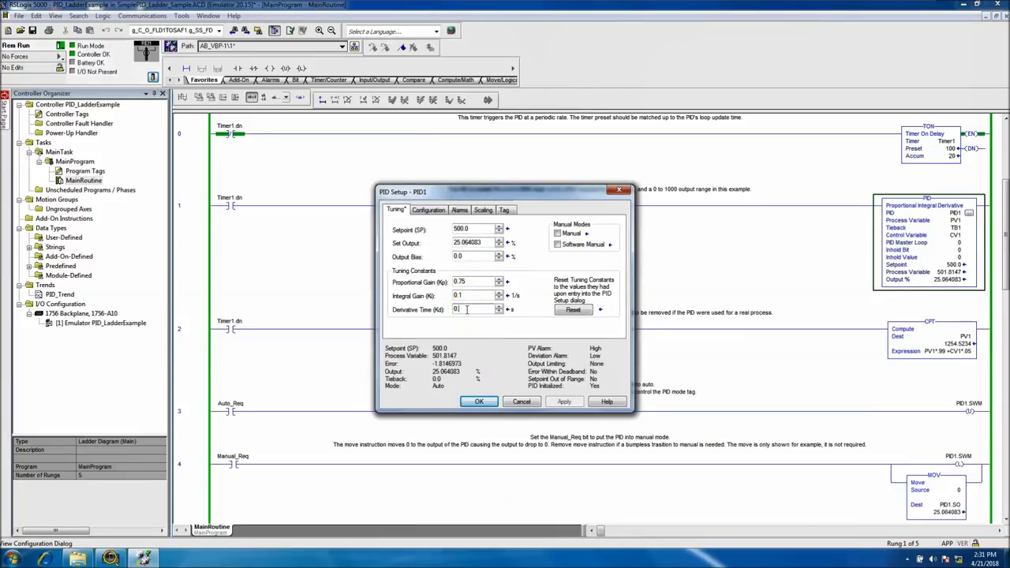
{"action": "left_click", "coordinate": [563, 402]}
{"action": "left_click", "coordinate": [488, 404]}
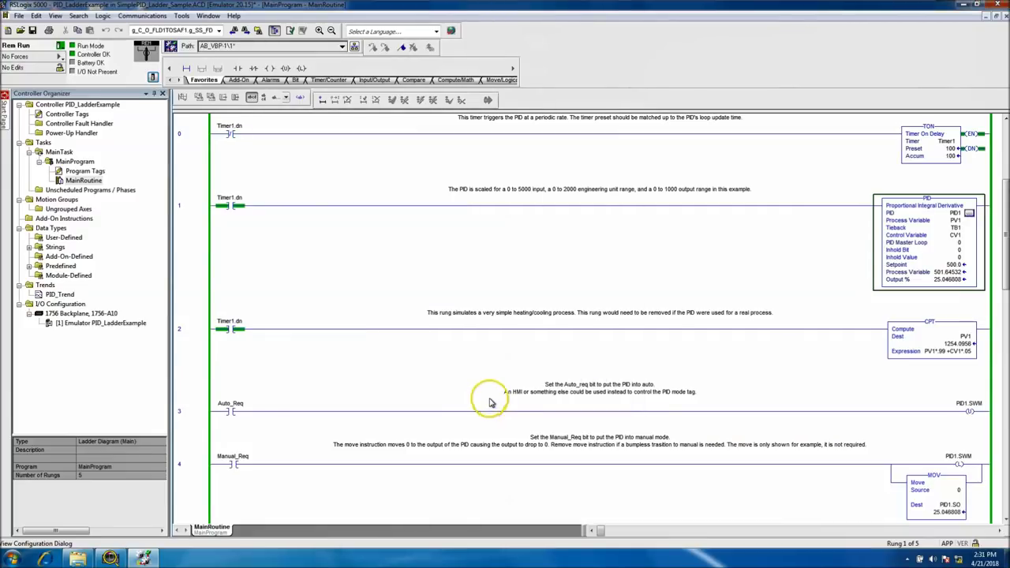
Change the PID1 setpoint to 250 in the PID setup, apply it, and open PID_Trend to observe the PID1.PV curve.
{"action": "left_click", "coordinate": [969, 214]}
{"action": "left_click_drag", "start_coordinate": [483, 229], "coordinate": [426, 229]}
{"action": "type", "text": "250"}
{"action": "left_click", "coordinate": [564, 402]}
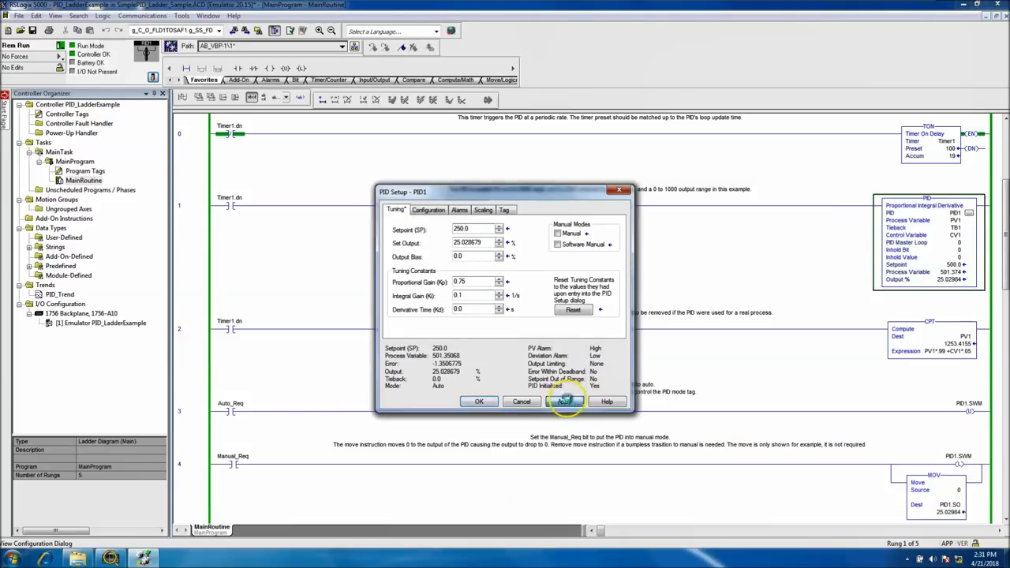
{"action": "left_click", "coordinate": [479, 402]}
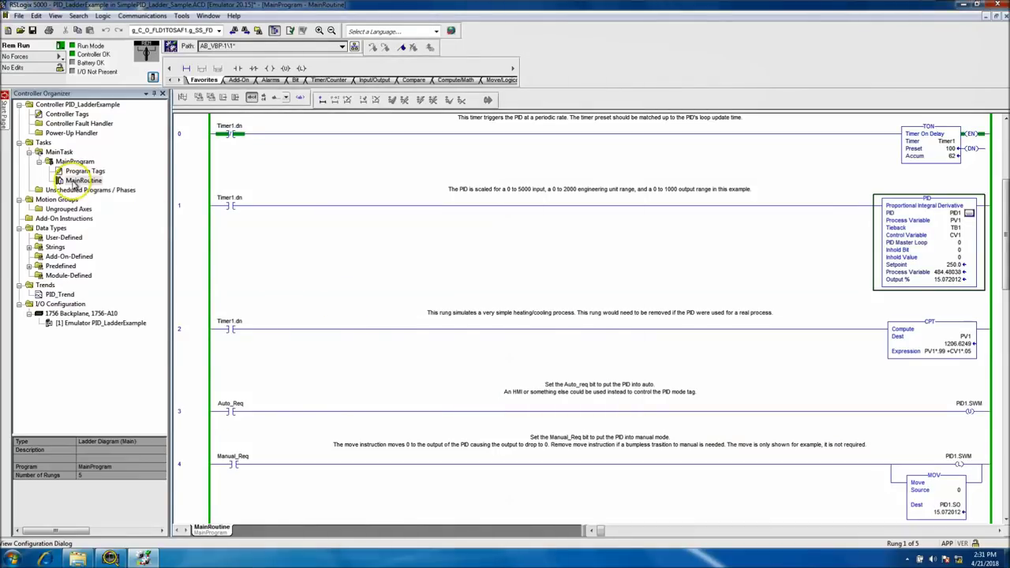
{"action": "double_click", "coordinate": [61, 297]}
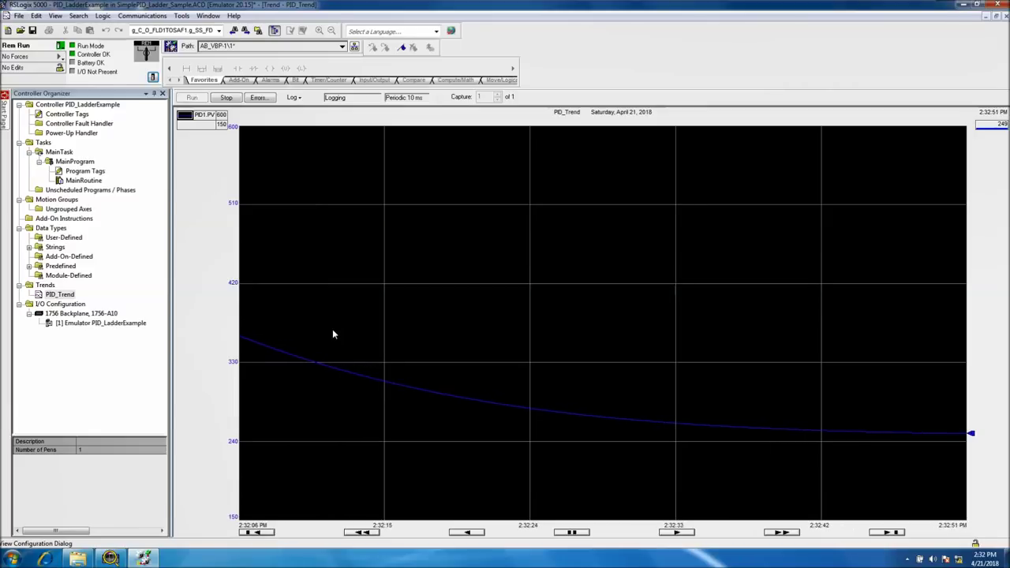
Return to MainRoutine and enter 1.25 as PID1's proportional gain (Kp) in the PID setup.
{"action": "left_click", "coordinate": [247, 267]}
{"action": "double_click", "coordinate": [88, 181]}
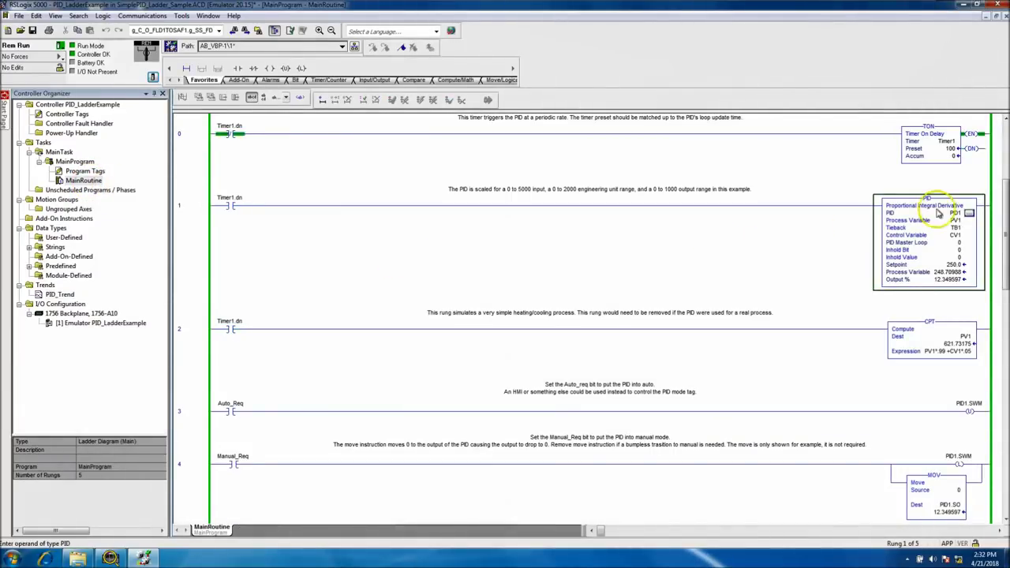
{"action": "left_click", "coordinate": [967, 213]}
{"action": "left_click", "coordinate": [531, 230]}
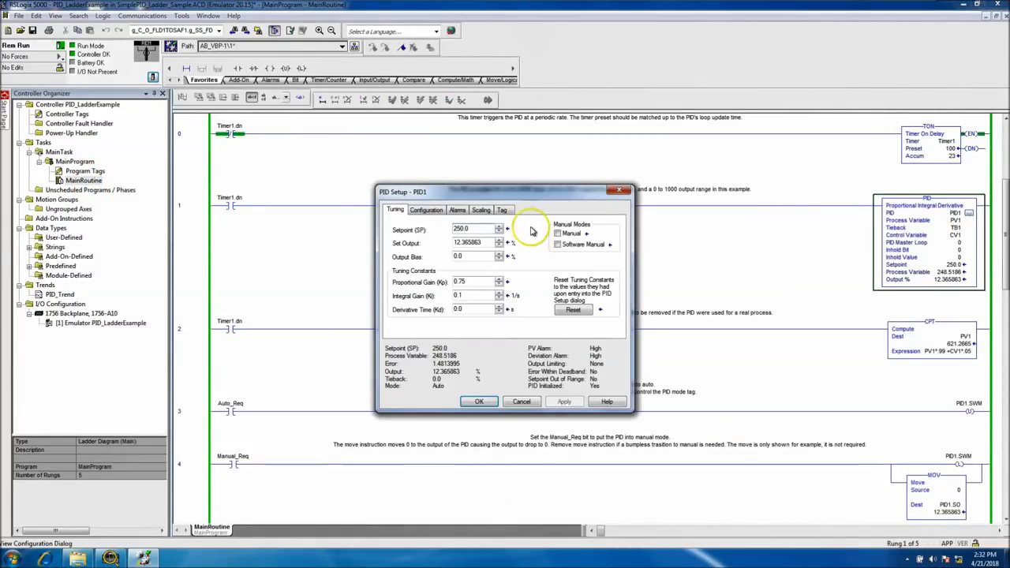
{"action": "left_click_drag", "start_coordinate": [485, 228], "coordinate": [460, 227]}
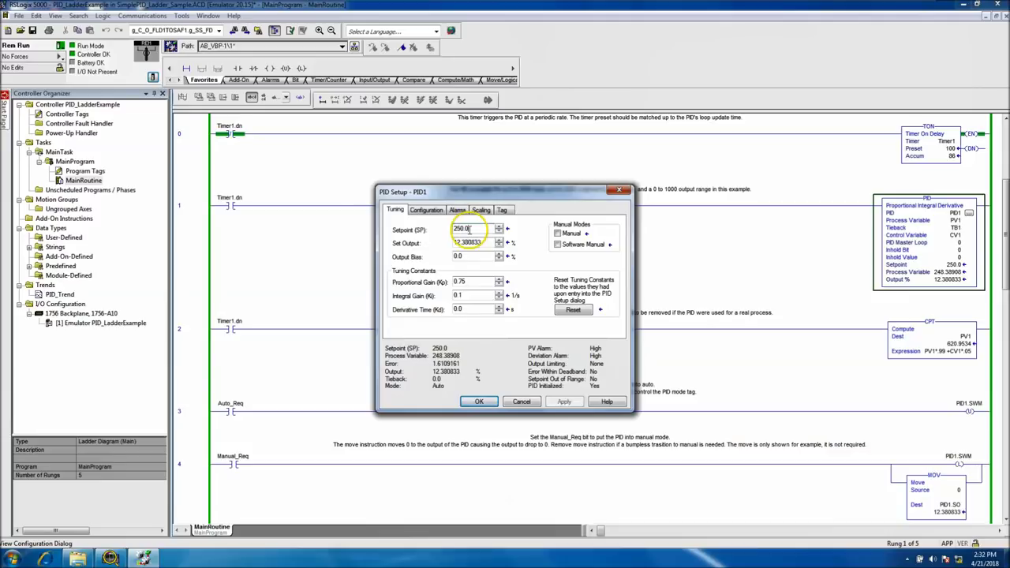
{"action": "left_click_drag", "start_coordinate": [477, 281], "coordinate": [448, 282]}
{"action": "type", "text": "1.25"}
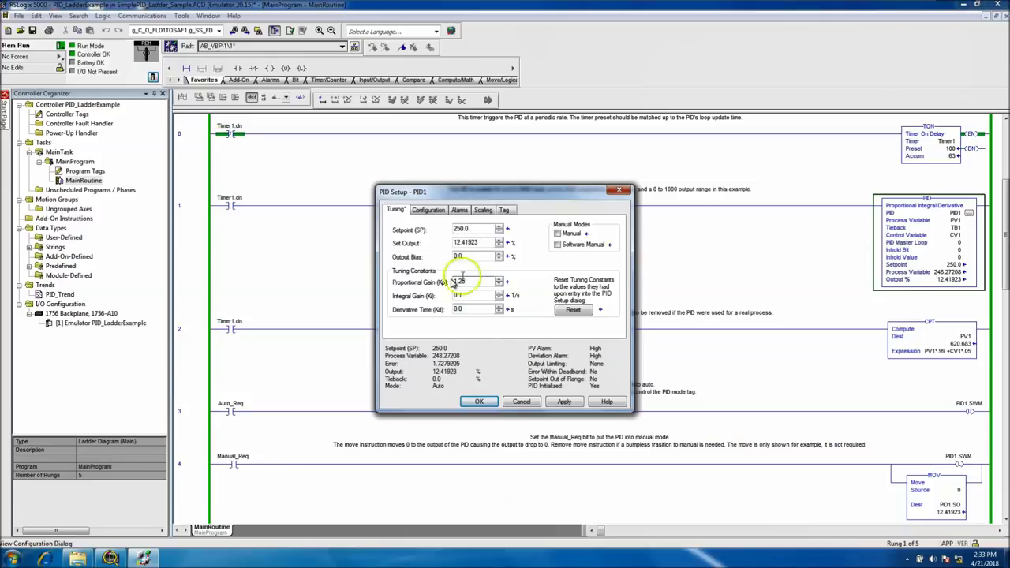
Set the PID1 setpoint to 500, apply and accept the setup, and open PID_Trend to watch the response.
{"action": "left_click_drag", "start_coordinate": [475, 228], "coordinate": [442, 230]}
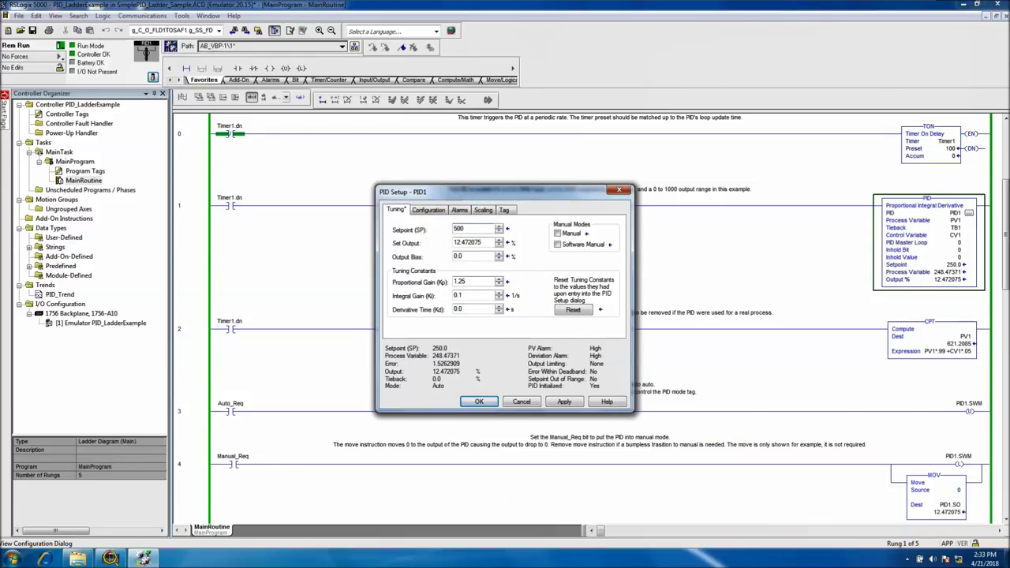
{"action": "left_click", "coordinate": [565, 401]}
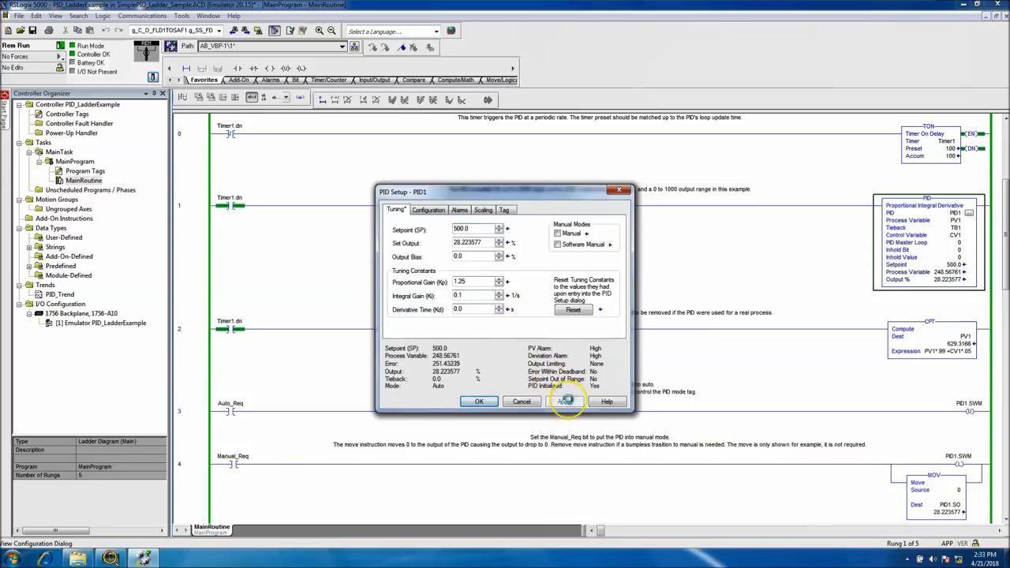
{"action": "left_click", "coordinate": [479, 401]}
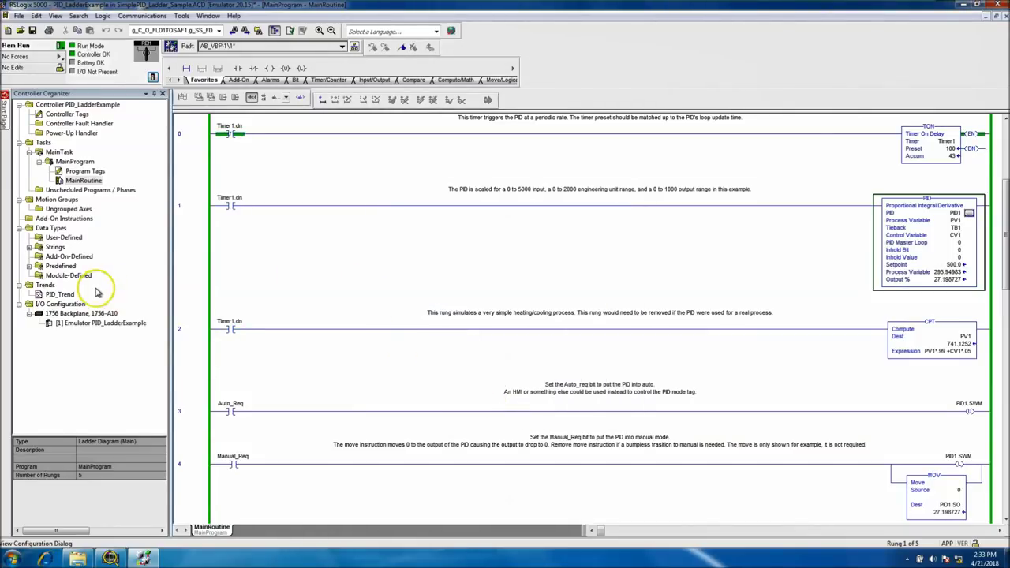
{"action": "double_click", "coordinate": [63, 294]}
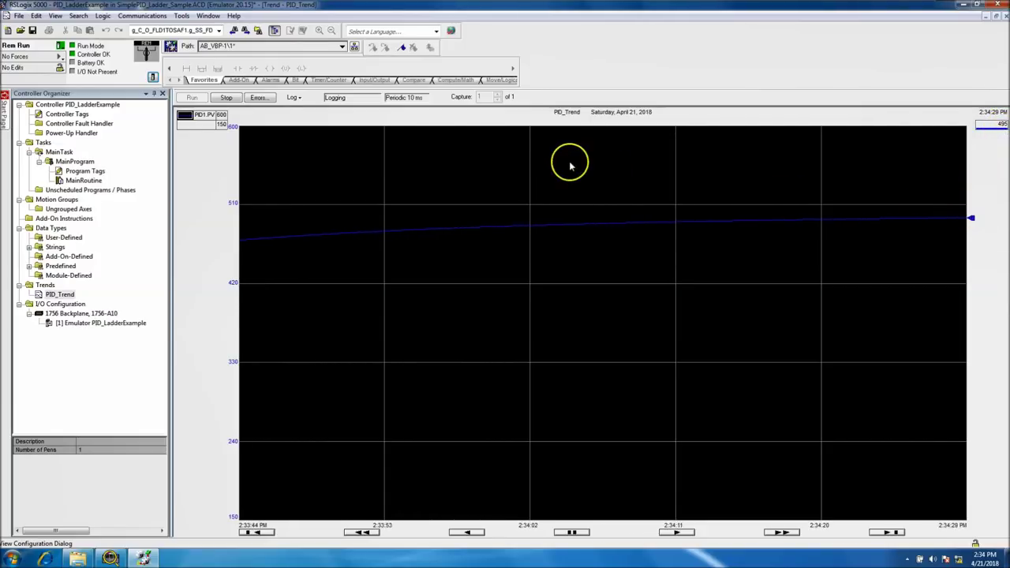
Return to MainRoutine and set PID1's integral gain (Ki) to 0.2 in the PID setup, applying the change.
{"action": "double_click", "coordinate": [87, 180]}
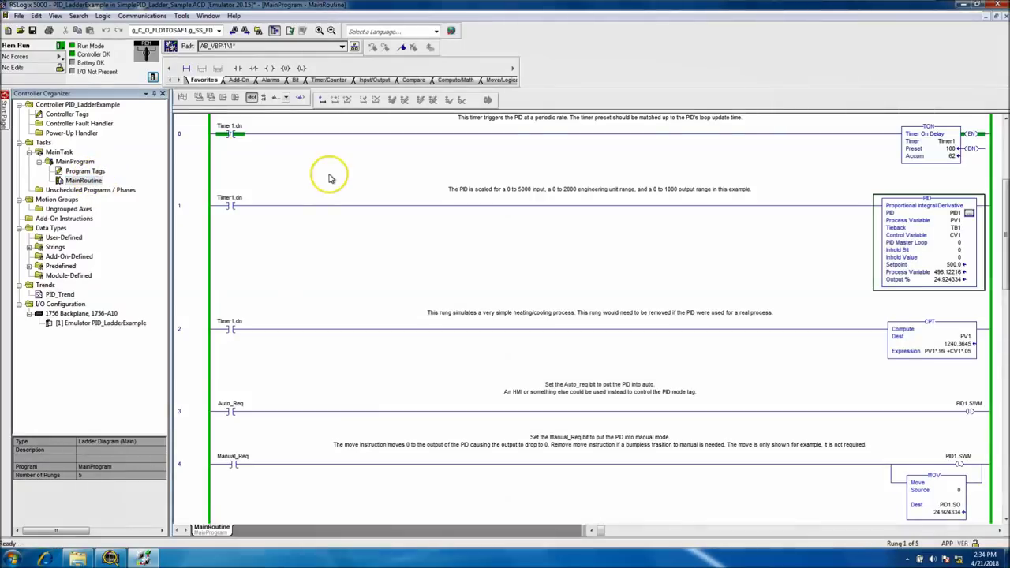
{"action": "left_click", "coordinate": [969, 213]}
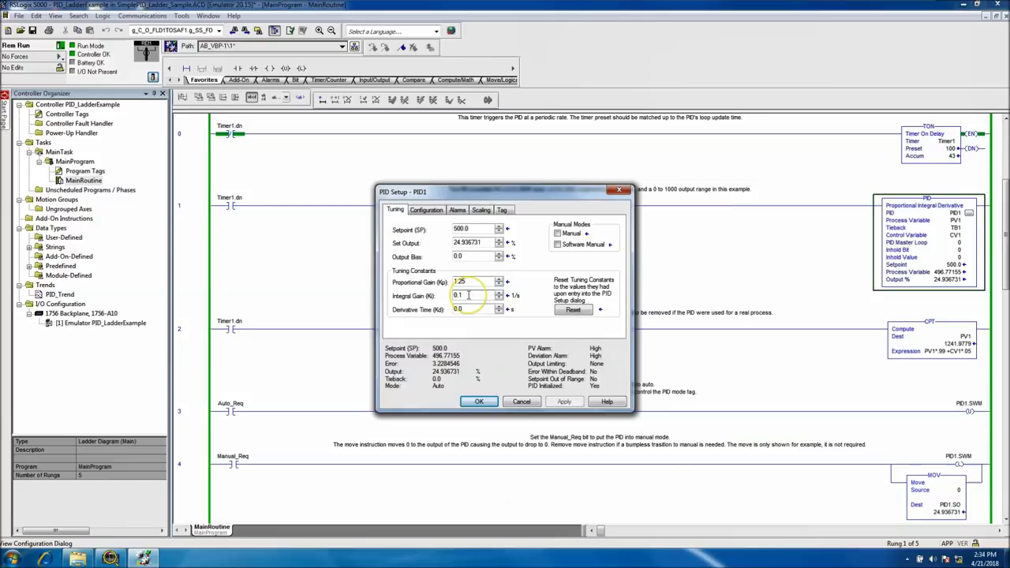
{"action": "key", "text": "BackSpace"}
{"action": "type", "text": "2"}
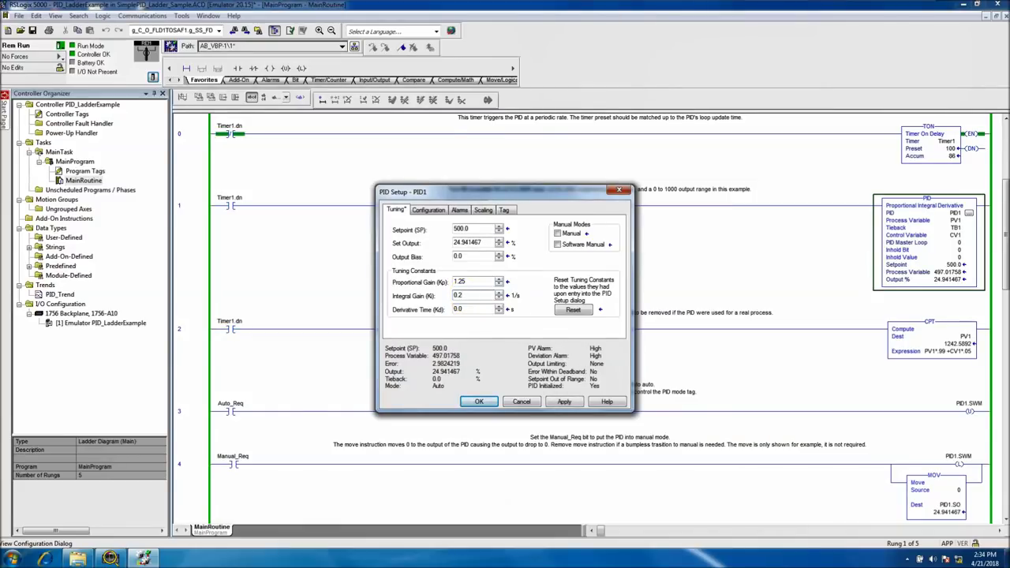
{"action": "left_click", "coordinate": [563, 402]}
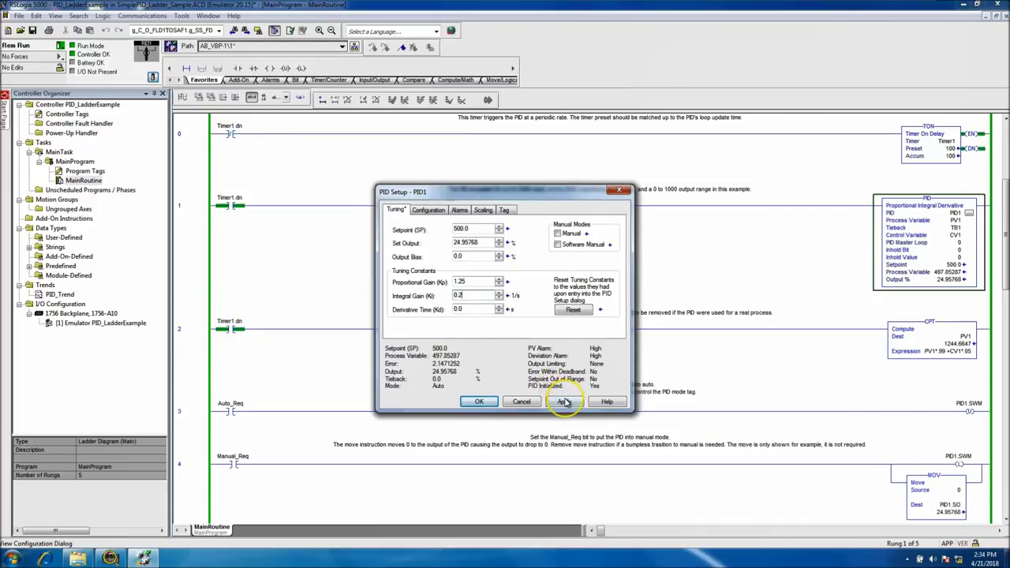
{"action": "left_click", "coordinate": [563, 402]}
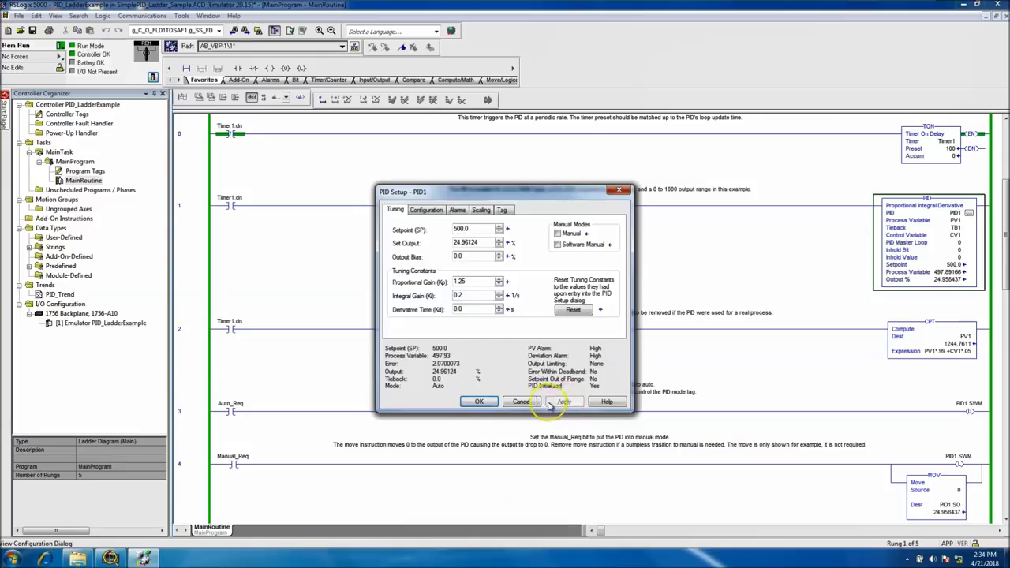
Change the PID1 setpoint to 250, apply and accept it, and bring up PID_Trend to observe the PID1.PV curve.
{"action": "double_click", "coordinate": [465, 228]}
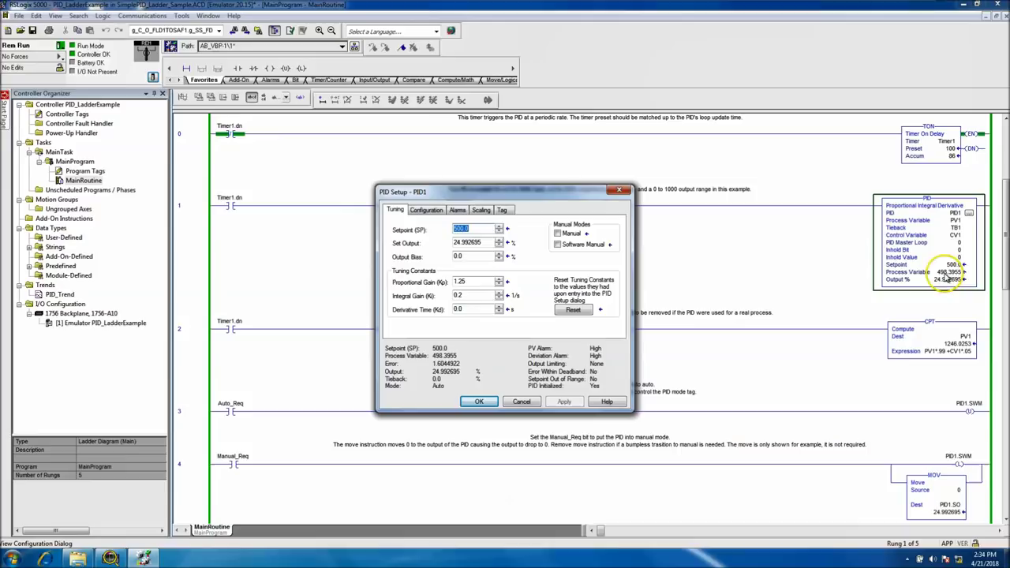
{"action": "type", "text": "250"}
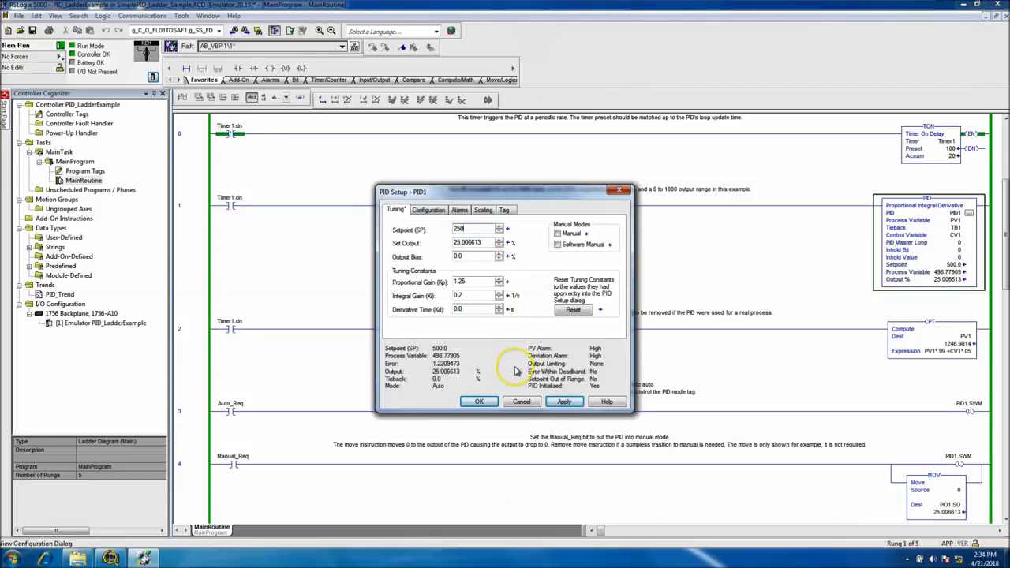
{"action": "left_click", "coordinate": [563, 401]}
{"action": "left_click", "coordinate": [479, 401]}
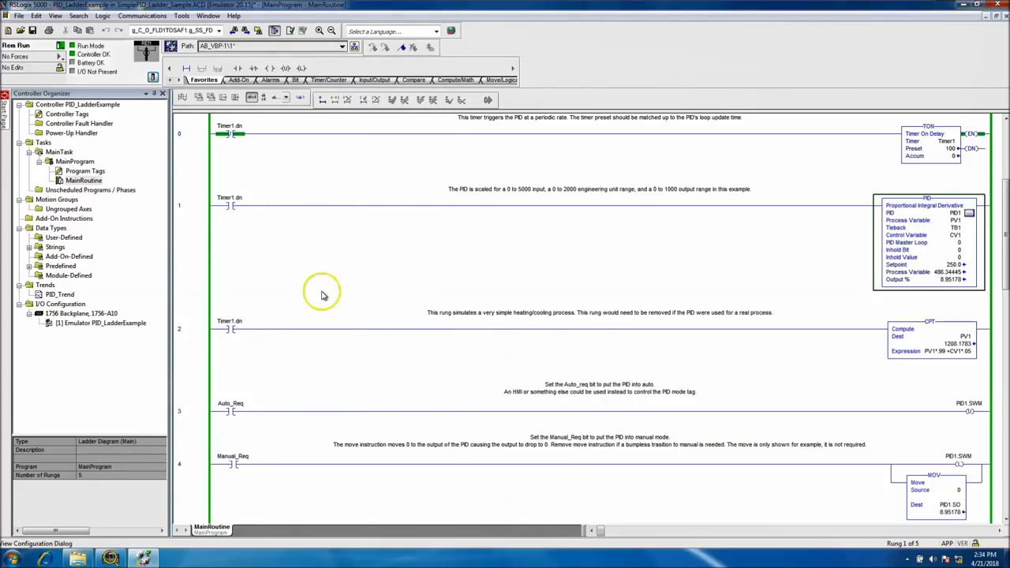
{"action": "double_click", "coordinate": [62, 294]}
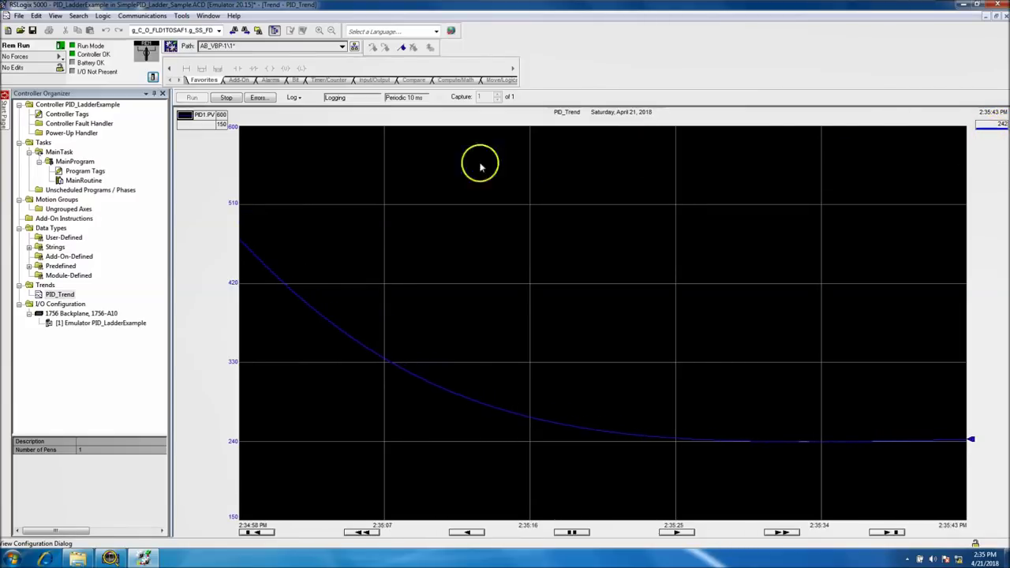
Return to MainRoutine and set PID1's proportional gain (Kp) to 1.75 in the PID setup, applying the change.
{"action": "double_click", "coordinate": [87, 181]}
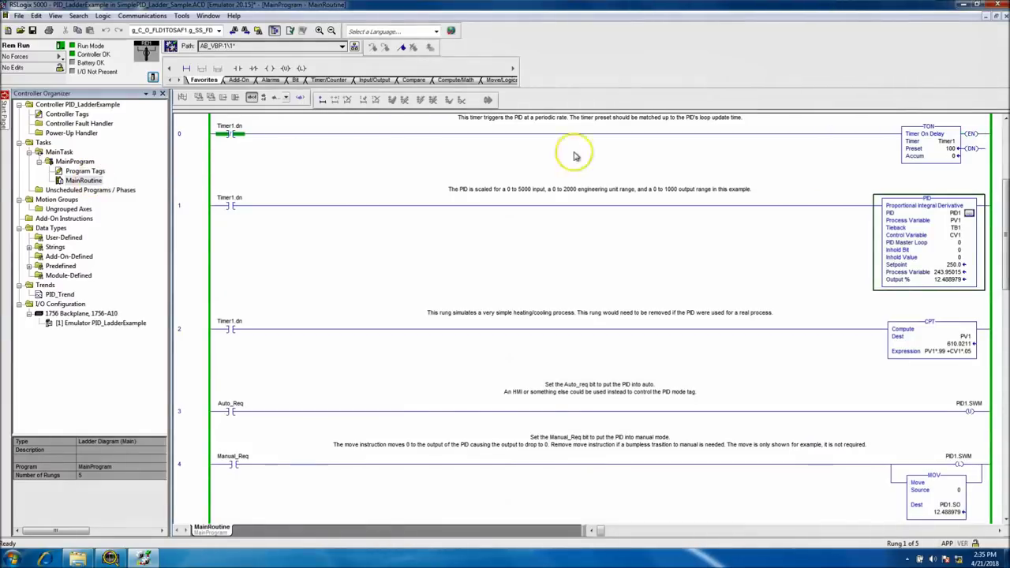
{"action": "left_click", "coordinate": [968, 213]}
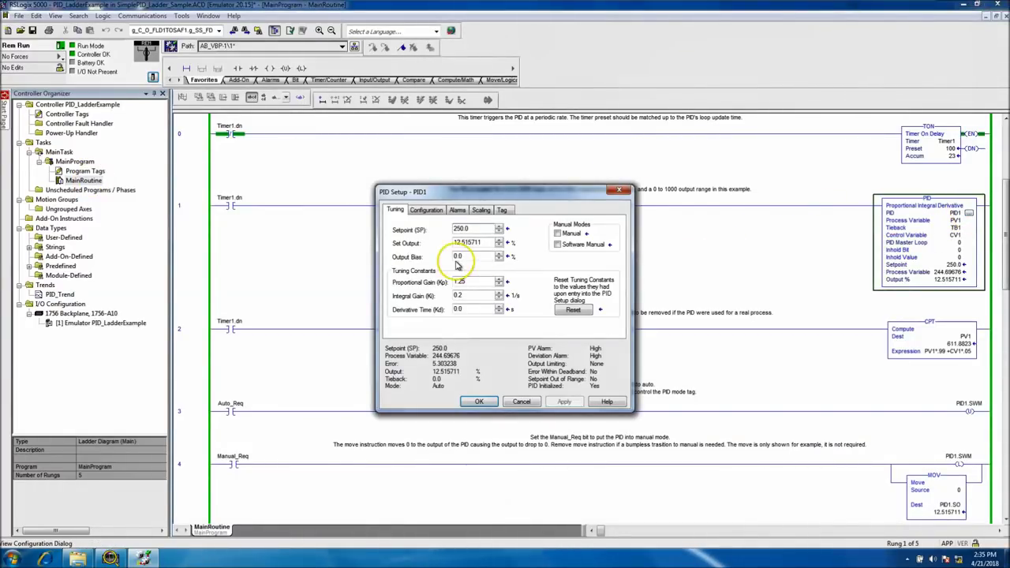
{"action": "double_click", "coordinate": [476, 284]}
{"action": "type", "text": "1"}
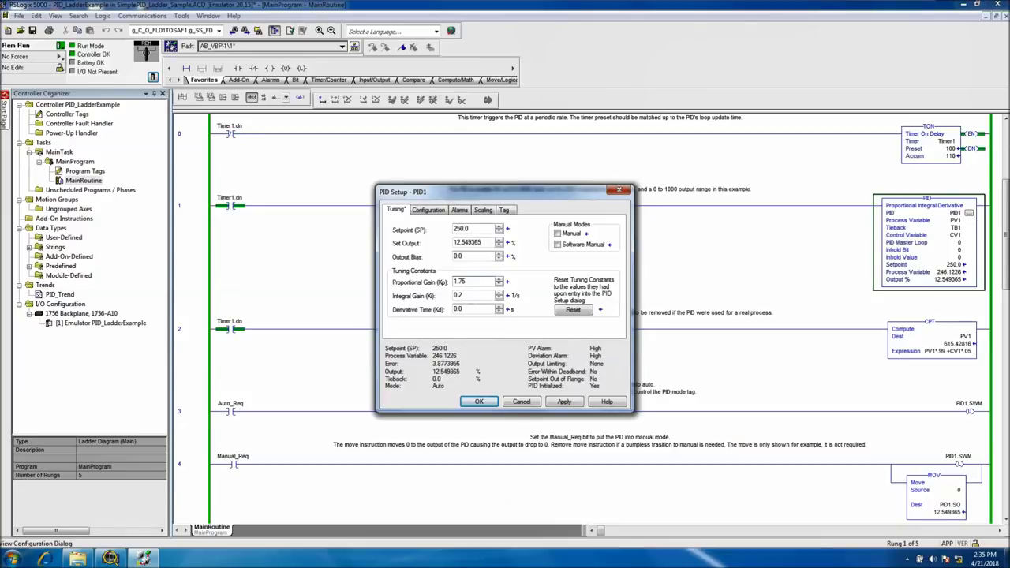
{"action": "left_click", "coordinate": [562, 402]}
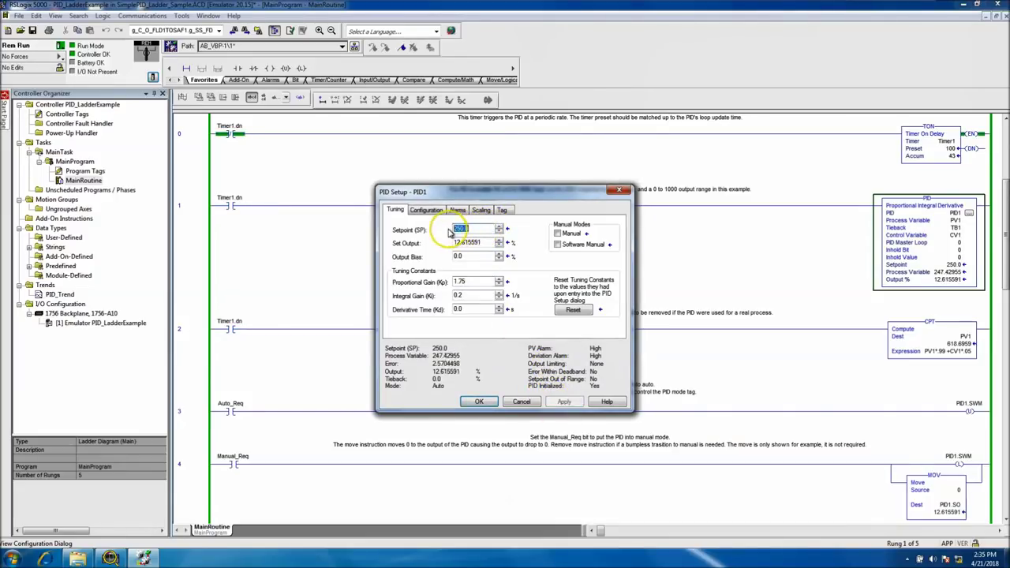
Raise the PID1 setpoint to 500, apply and accept it, and open PID_Trend to check the response.
{"action": "type", "text": "500"}
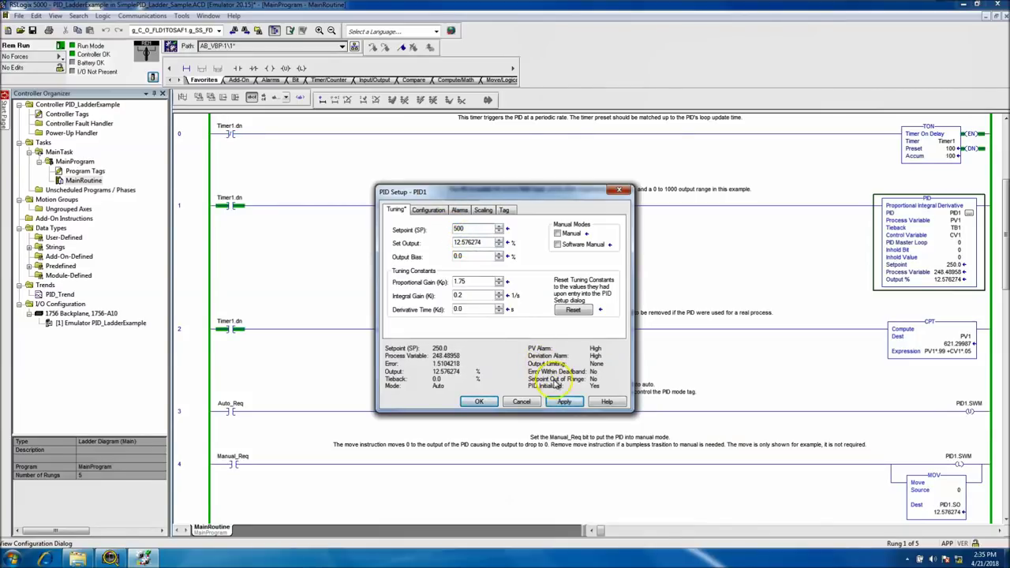
{"action": "left_click", "coordinate": [565, 403]}
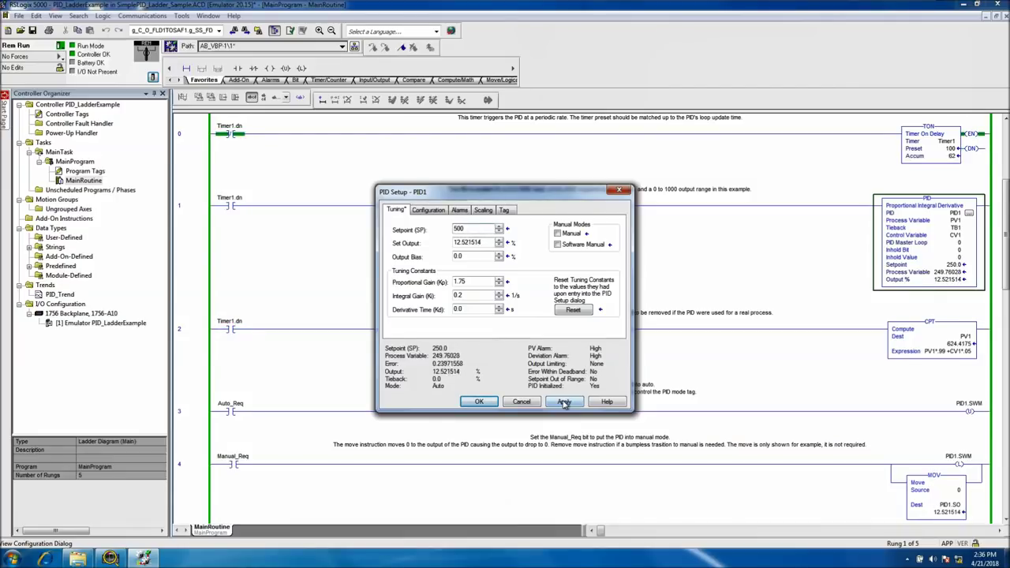
{"action": "left_click", "coordinate": [564, 403]}
{"action": "left_click", "coordinate": [483, 402]}
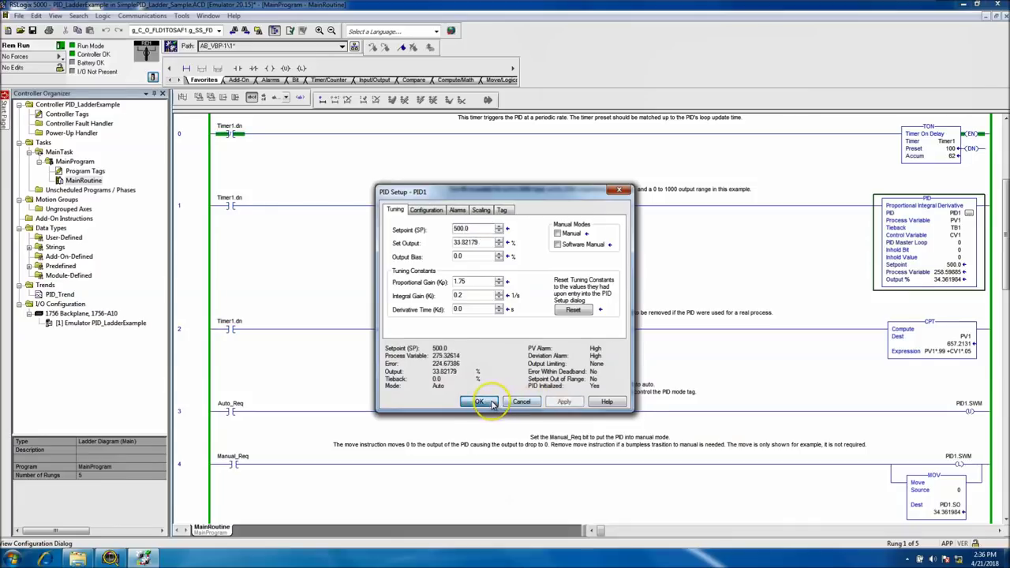
{"action": "double_click", "coordinate": [62, 294]}
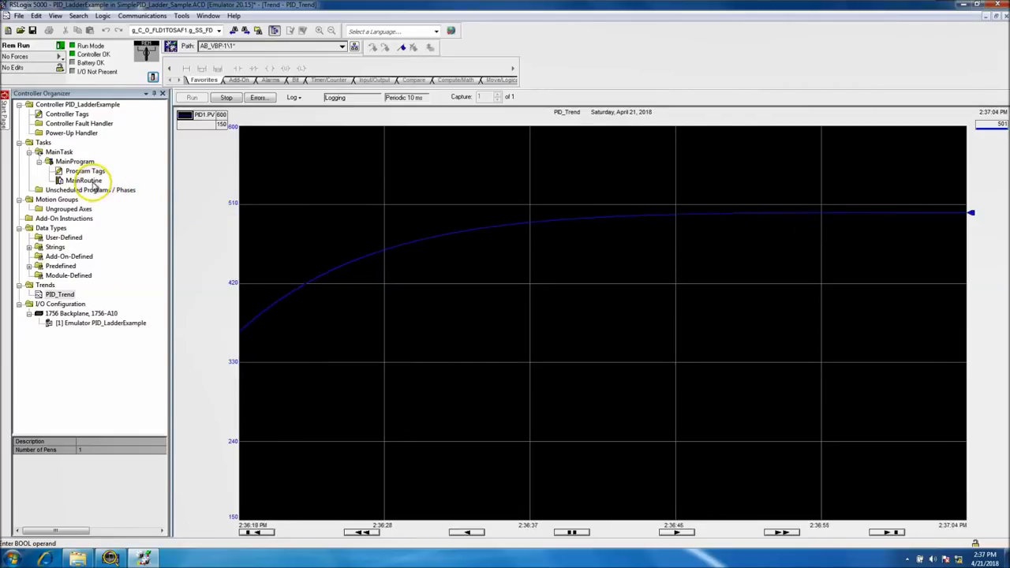
From MainRoutine, set the PID1 setpoint to 250 in the PID setup, apply and accept it, and view the response in PID_Trend.
{"action": "double_click", "coordinate": [95, 180]}
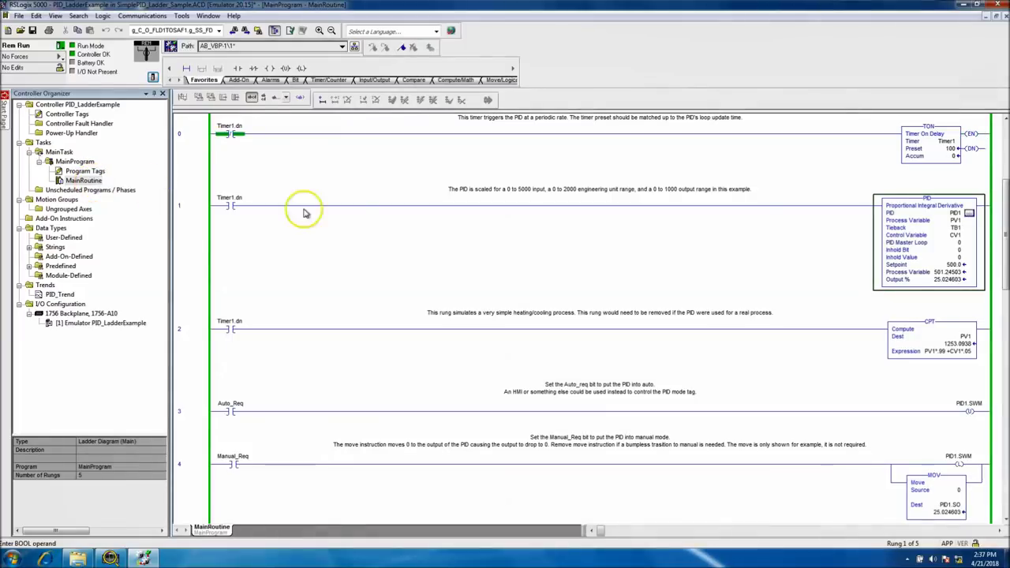
{"action": "left_click", "coordinate": [969, 213]}
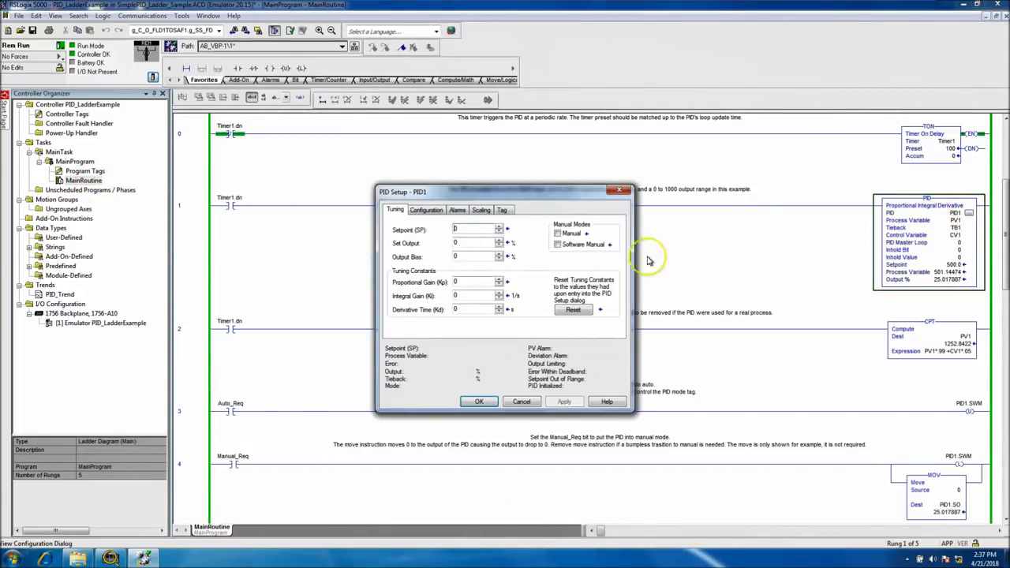
{"action": "double_click", "coordinate": [458, 282]}
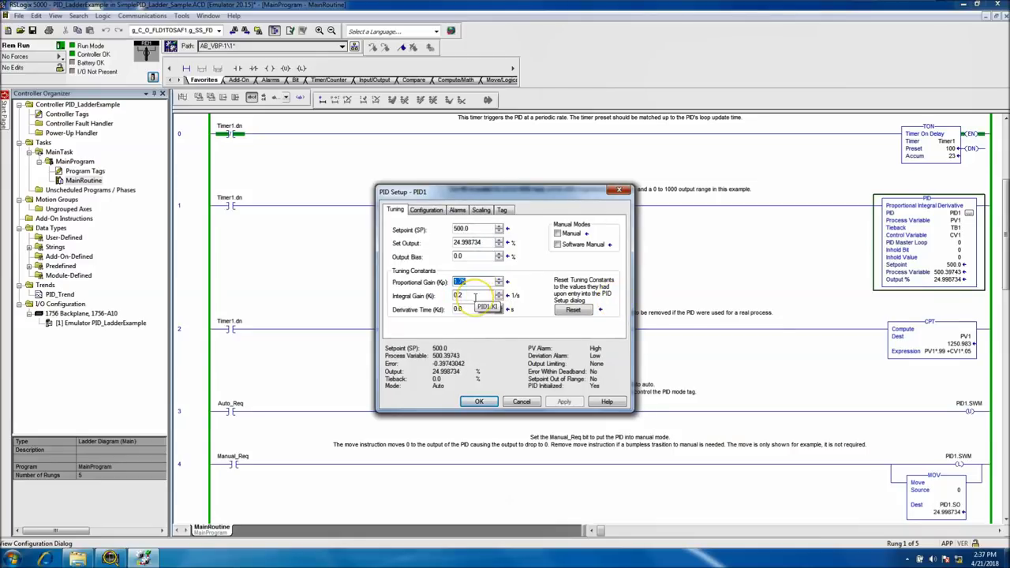
{"action": "left_click", "coordinate": [471, 295]}
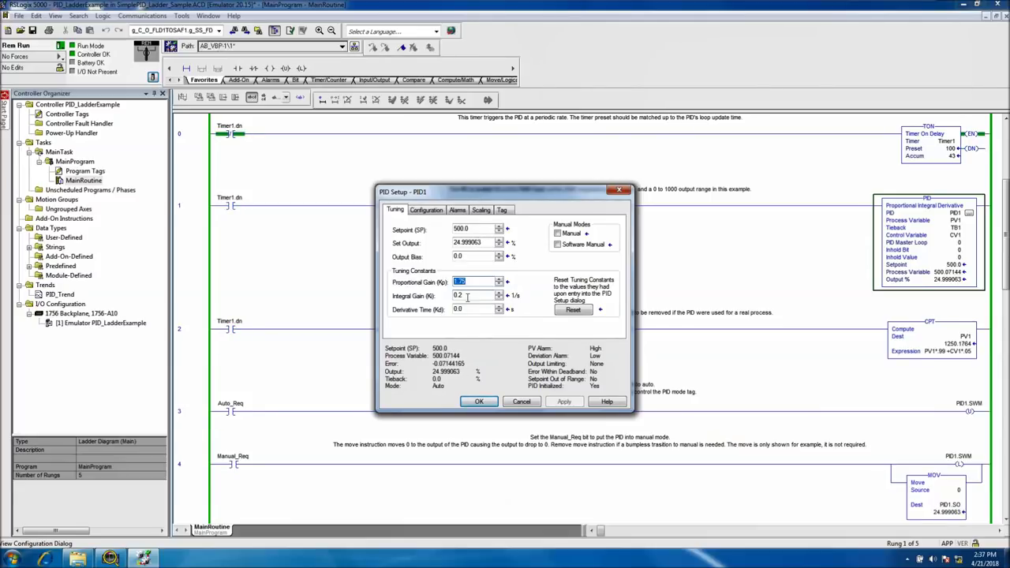
{"action": "double_click", "coordinate": [471, 230]}
{"action": "type", "text": "250"}
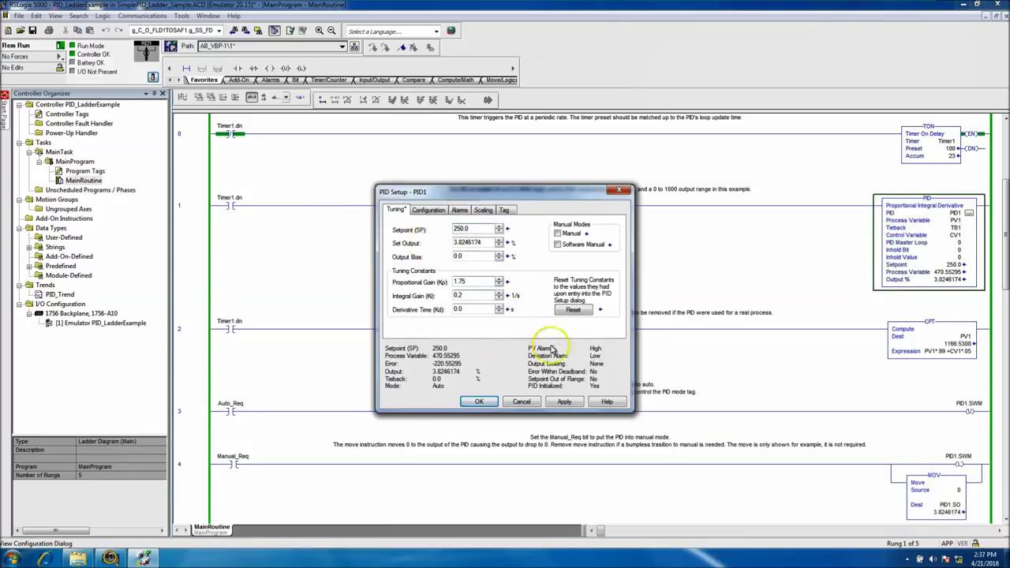
{"action": "left_click", "coordinate": [564, 404]}
{"action": "left_click", "coordinate": [480, 403]}
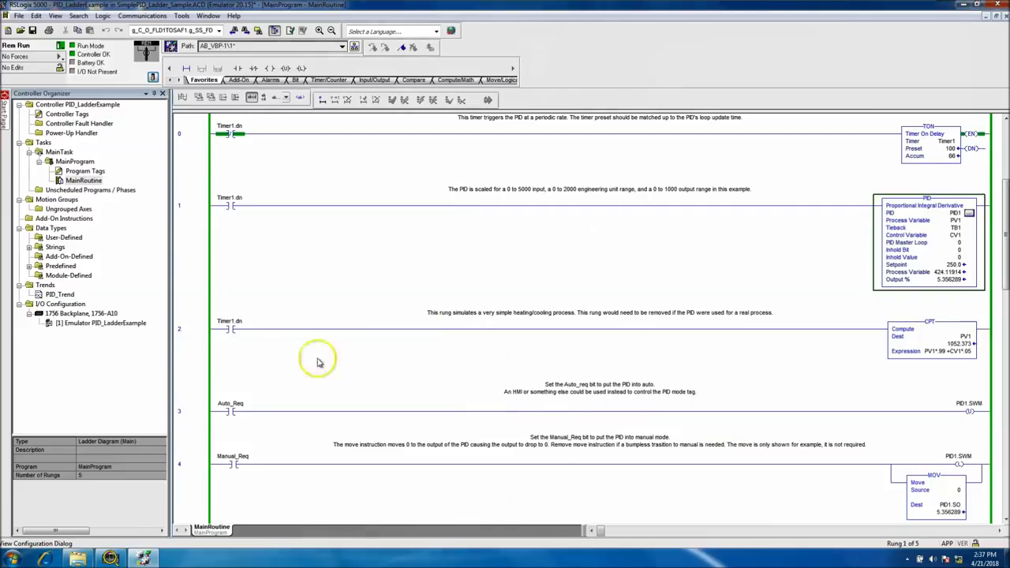
{"action": "double_click", "coordinate": [63, 294]}
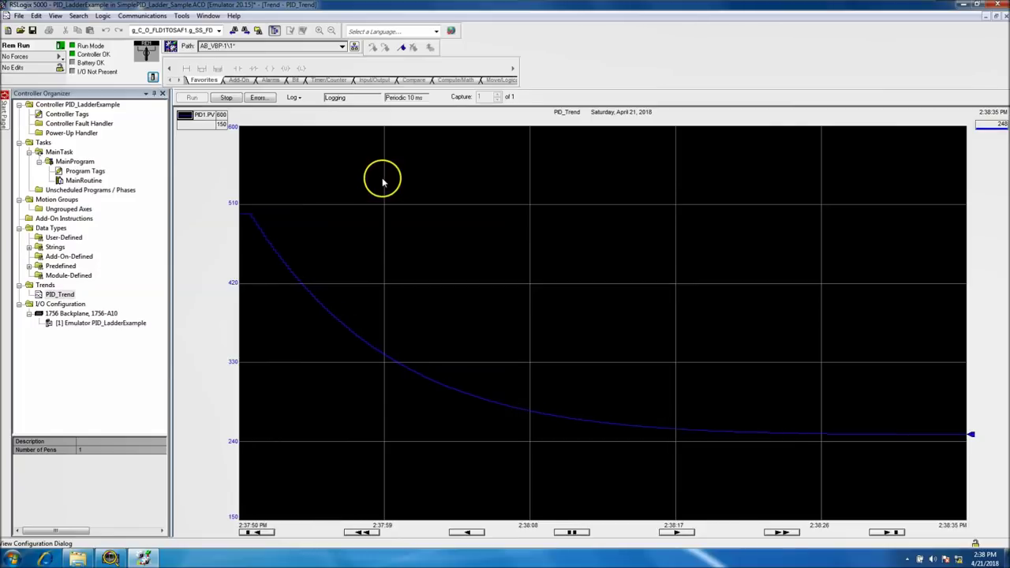
Return to MainRoutine and turn on the Manual_Req bit on rung 4 to put PID1 into manual mode.
{"action": "double_click", "coordinate": [84, 182]}
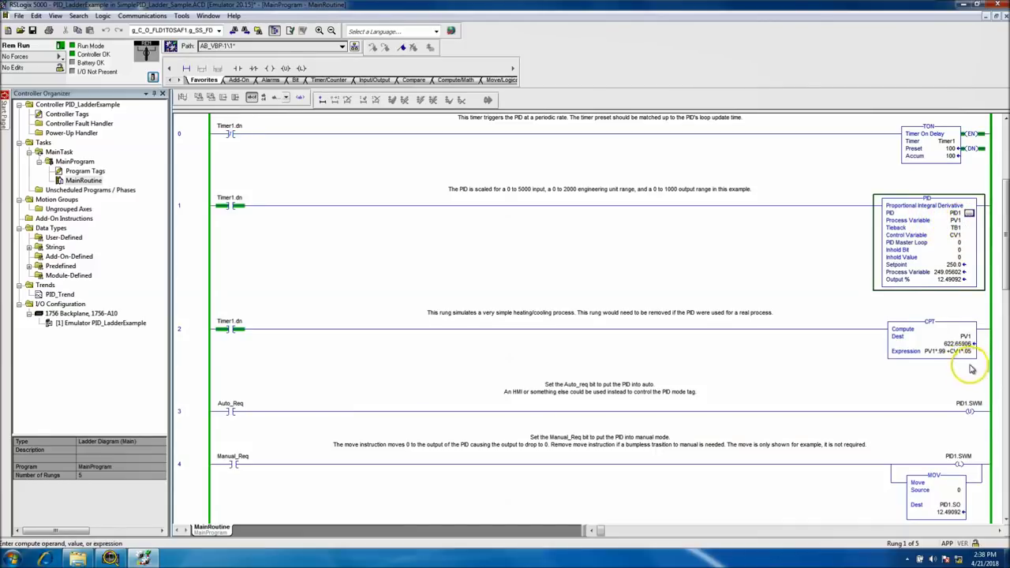
{"action": "mouse_move", "coordinate": [967, 347]}
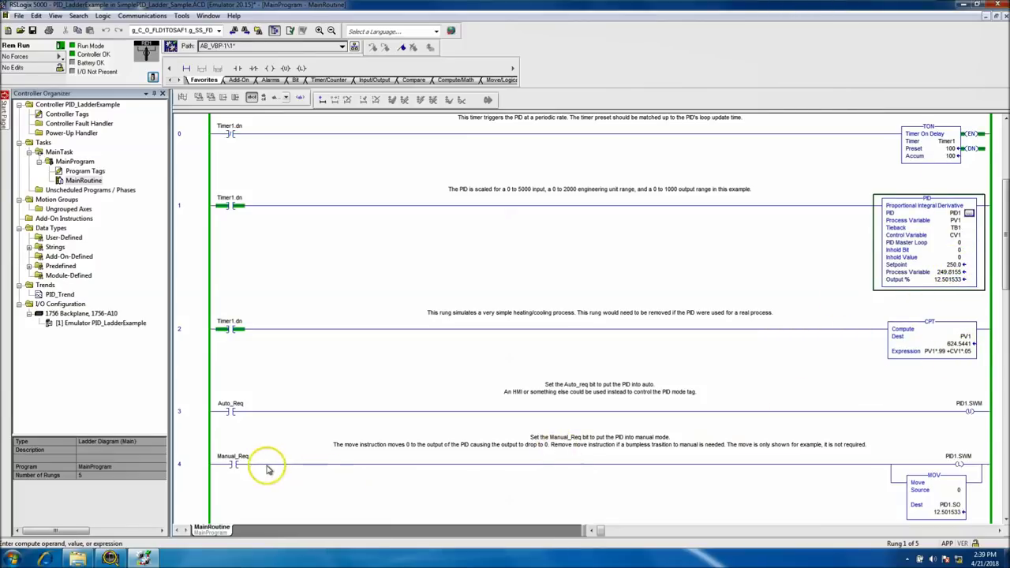
{"action": "left_click", "coordinate": [238, 462]}
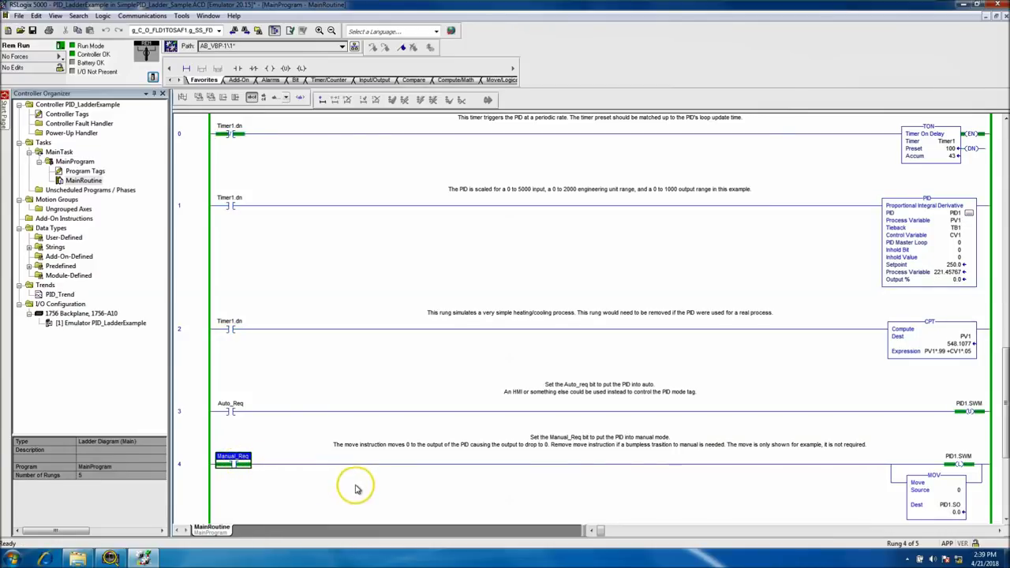
Turn off Manual_Req on rung 4, turn on Auto_Req on rung 3 to return PID1 to auto, and view the response in PID_Trend.
{"action": "left_click", "coordinate": [235, 464]}
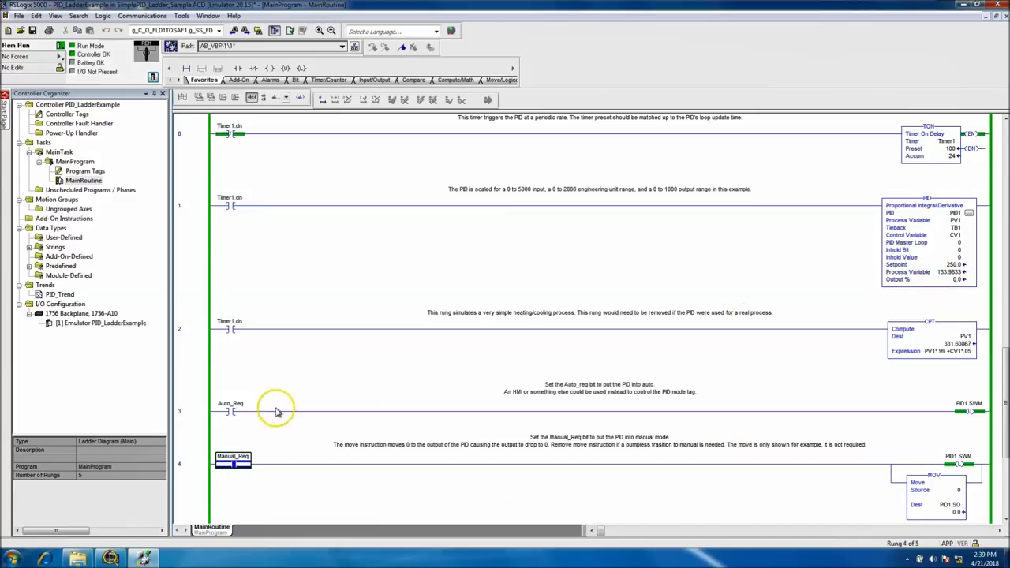
{"action": "left_click", "coordinate": [232, 411]}
{"action": "key", "text": "ctrl+t"}
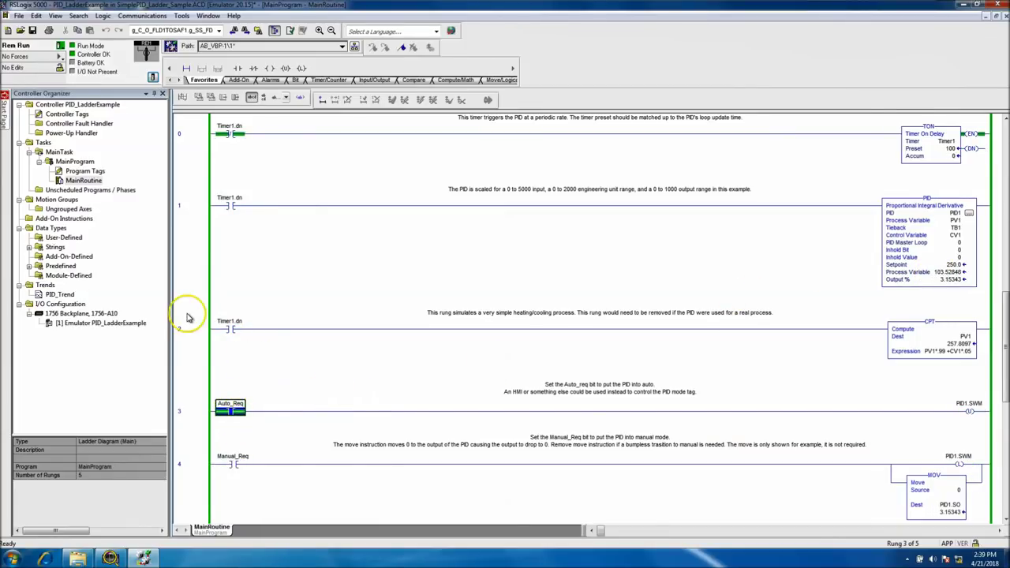
{"action": "double_click", "coordinate": [60, 294]}
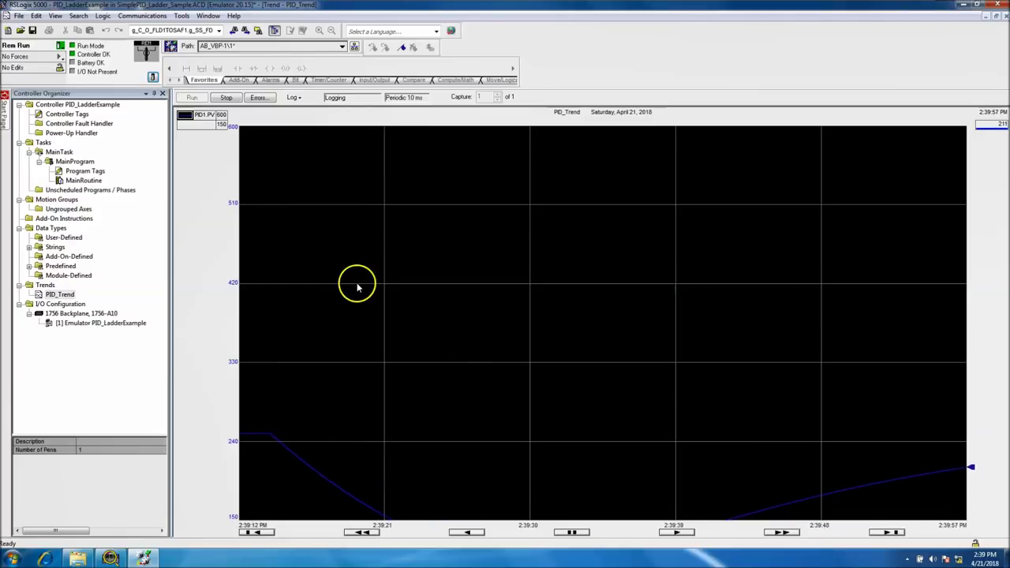
Return to MainRoutine and compare the setpoint, process variable and output of the PID1 instruction on rung 1.
{"action": "double_click", "coordinate": [98, 184]}
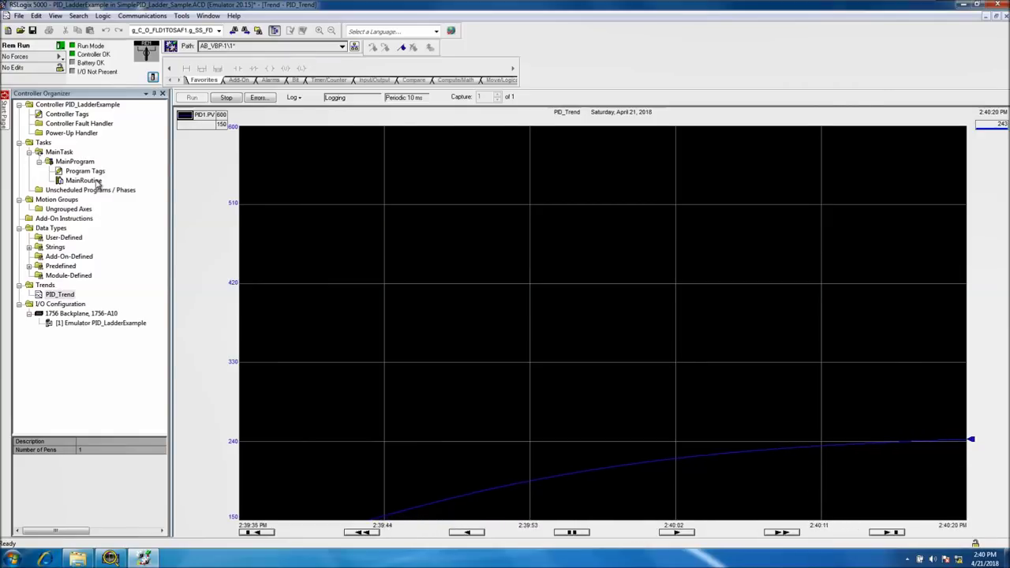
{"action": "left_click", "coordinate": [97, 181]}
{"action": "double_click", "coordinate": [97, 181]}
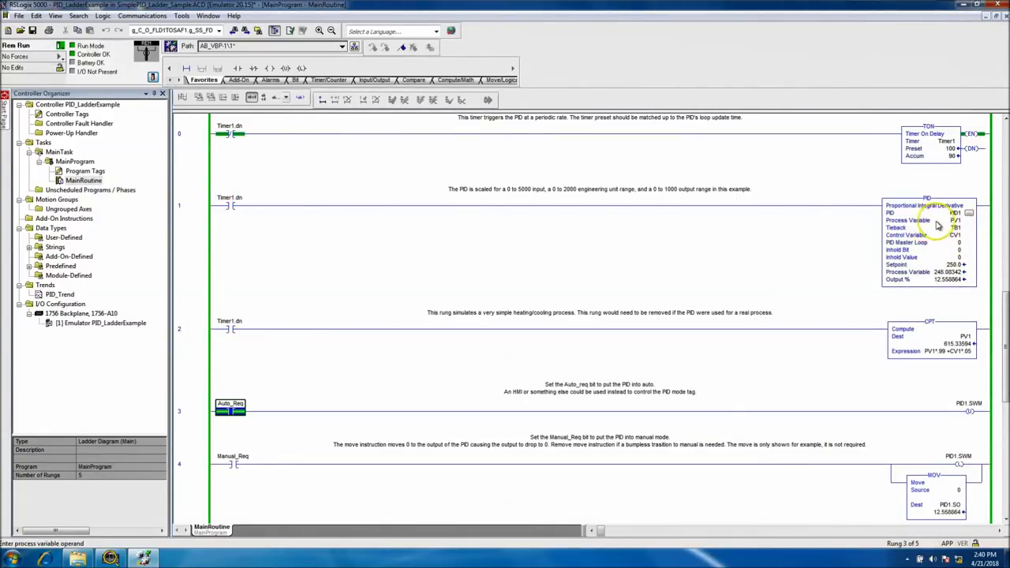
{"action": "mouse_move", "coordinate": [955, 222]}
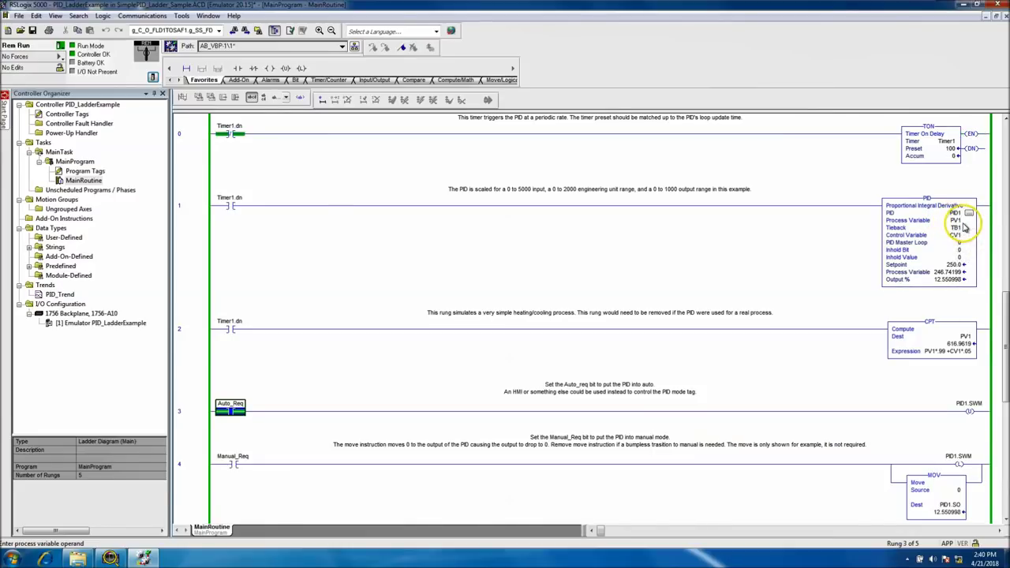
{"action": "mouse_move", "coordinate": [958, 266]}
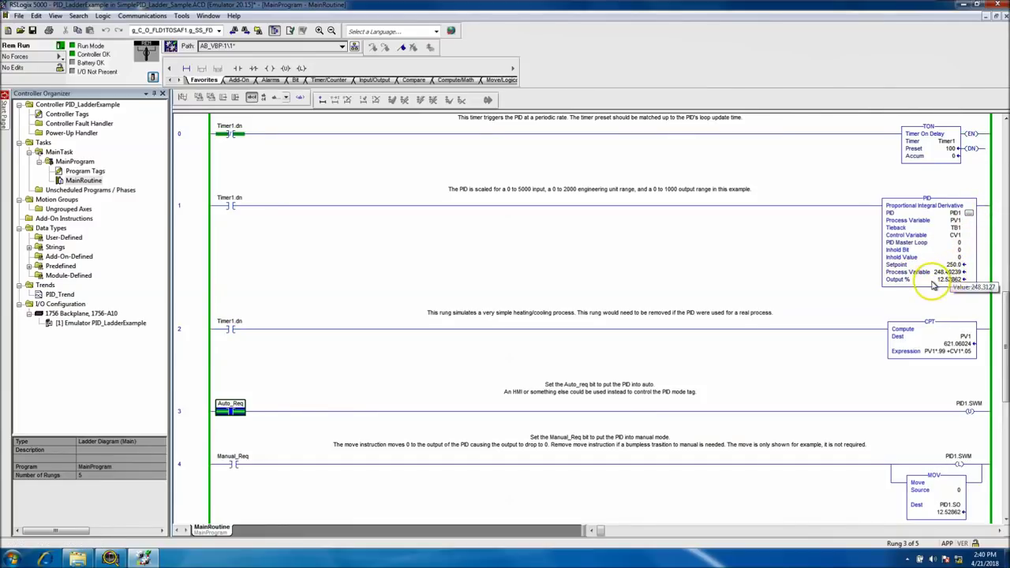
Review PID1's tuning, configuration, alarm and scaling settings in the PID setup, and close it without changing any values.
{"action": "left_click", "coordinate": [969, 213]}
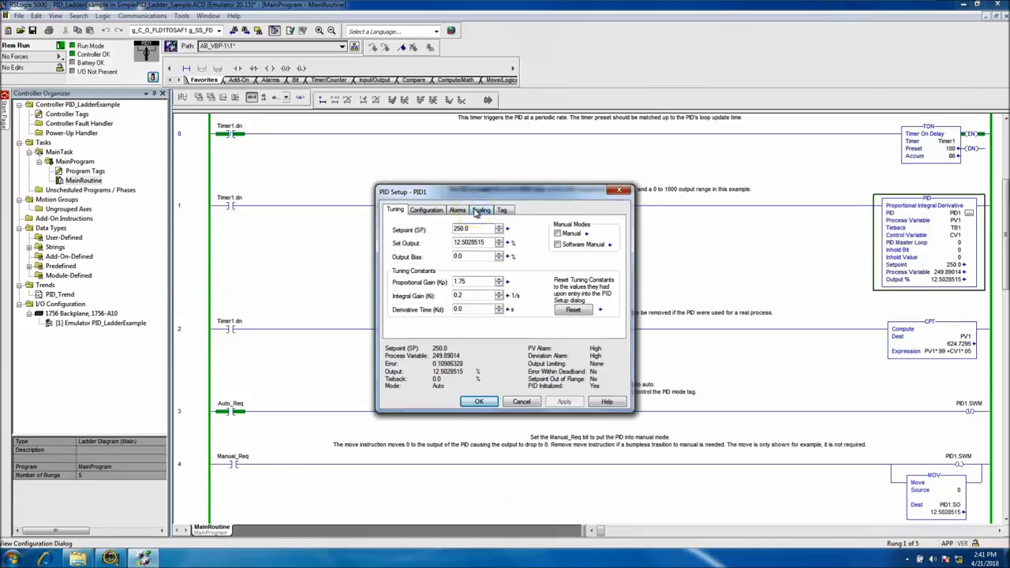
{"action": "left_click", "coordinate": [426, 210]}
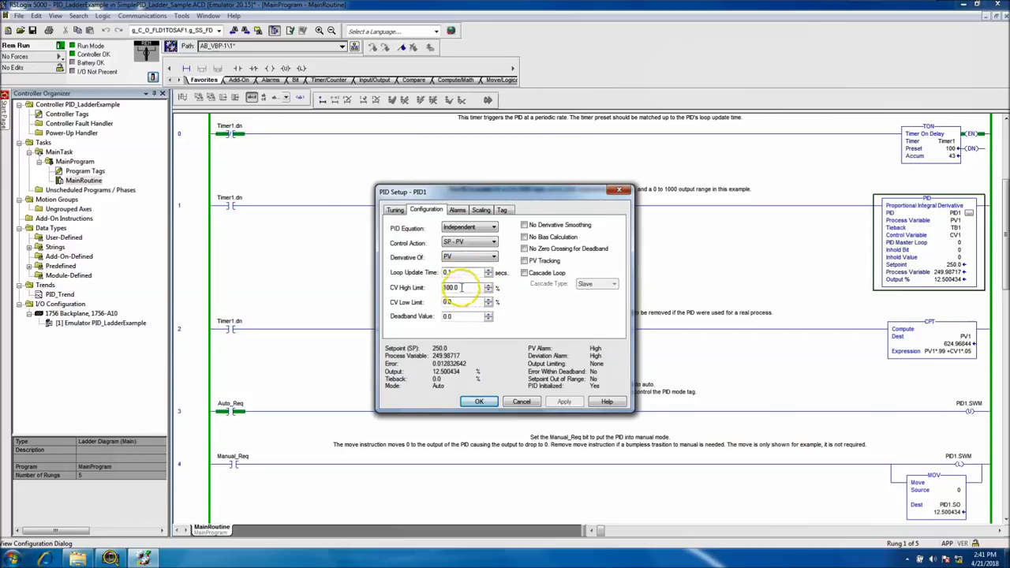
{"action": "left_click", "coordinate": [457, 210]}
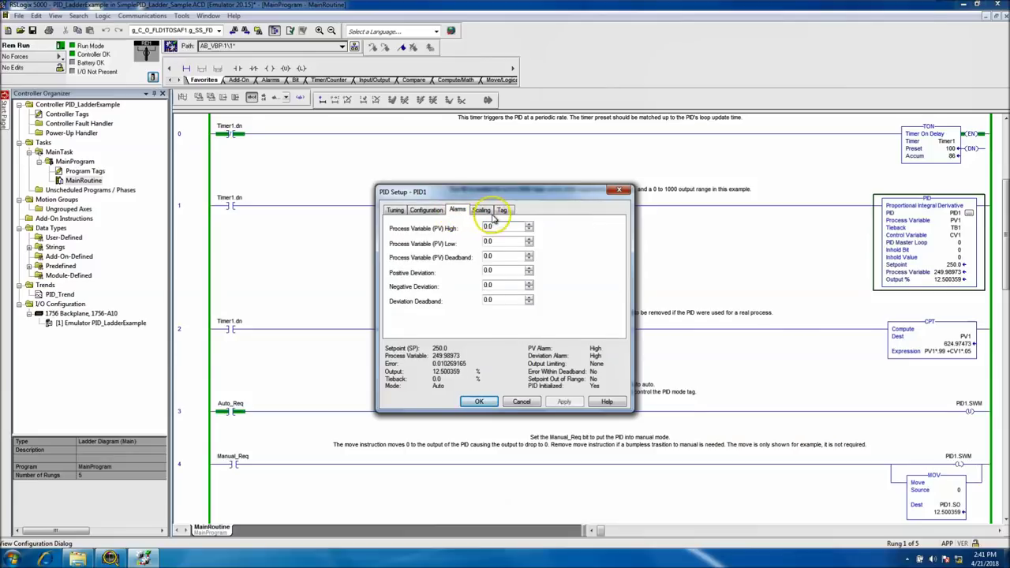
{"action": "left_click", "coordinate": [481, 210]}
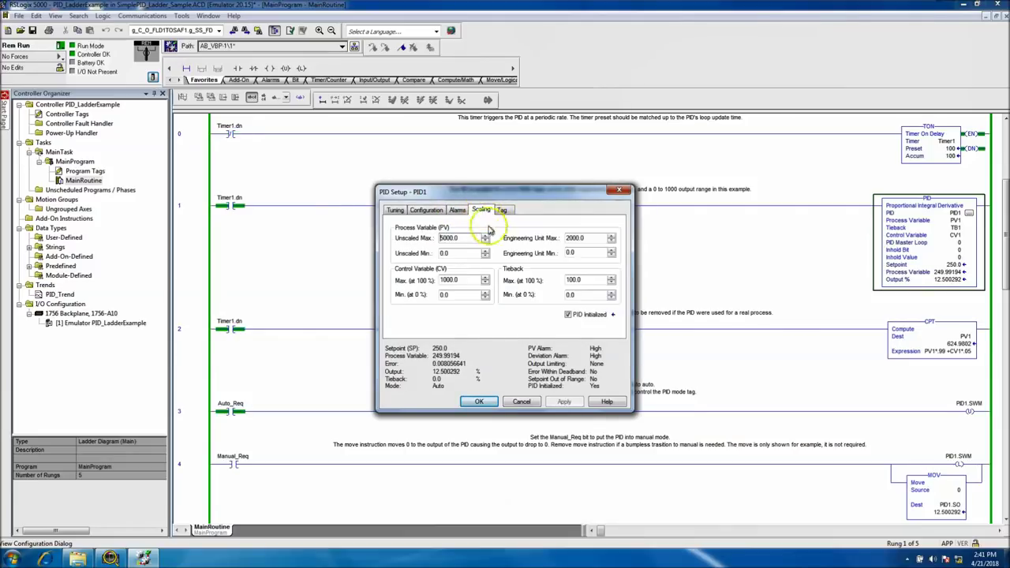
{"action": "left_click", "coordinate": [458, 210]}
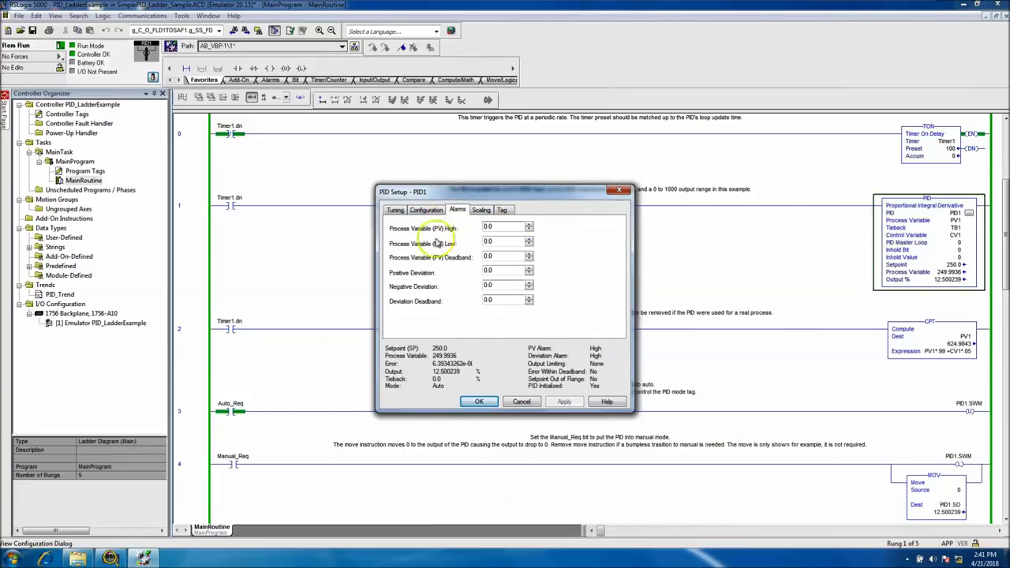
{"action": "left_click", "coordinate": [482, 211]}
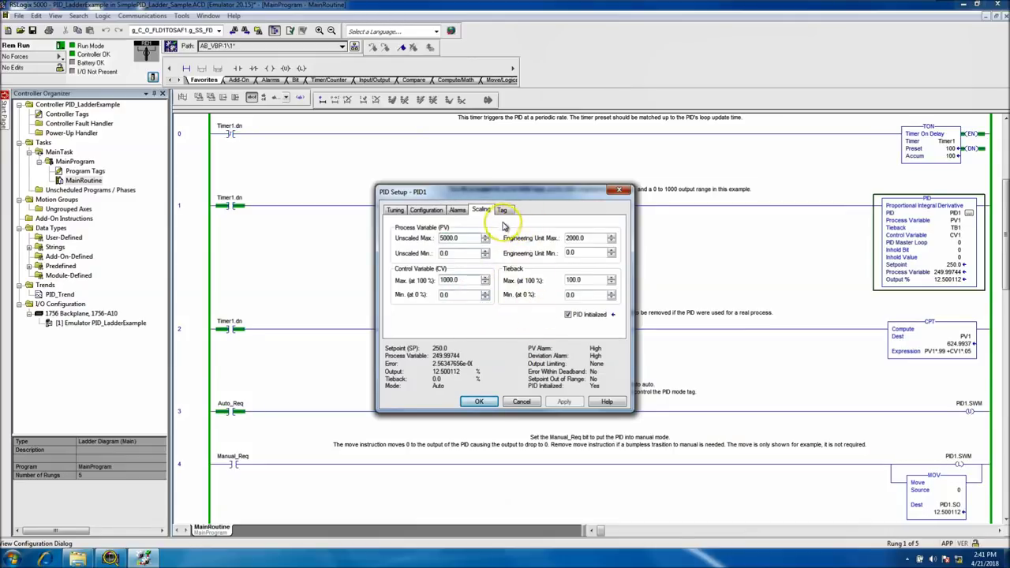
{"action": "left_click", "coordinate": [396, 211]}
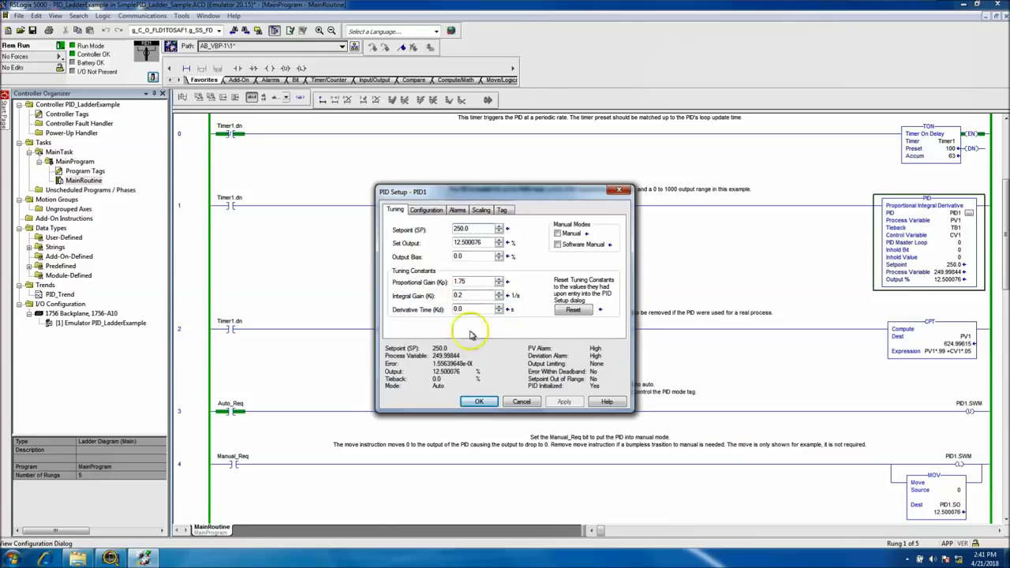
{"action": "left_click", "coordinate": [426, 210]}
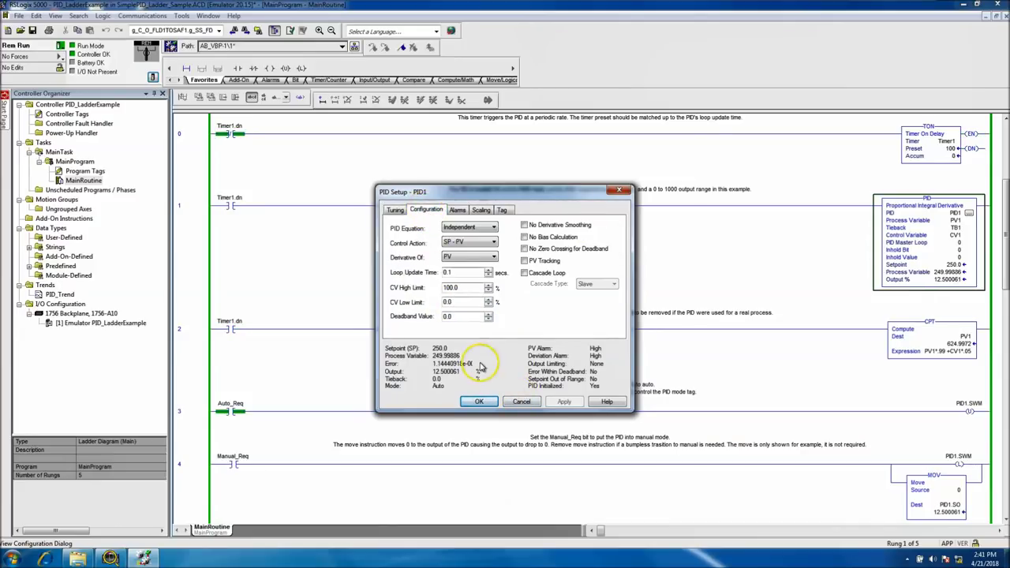
{"action": "left_click", "coordinate": [479, 401]}
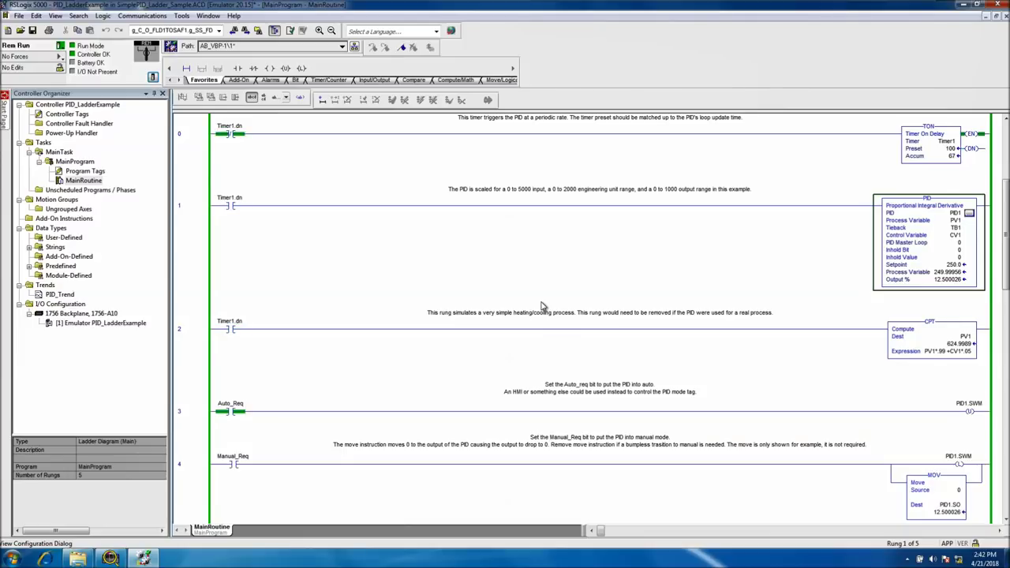
Look over PID1's tuning values once more, cancel the setup, and check the process variable in PID_Trend.
{"action": "left_click", "coordinate": [968, 213]}
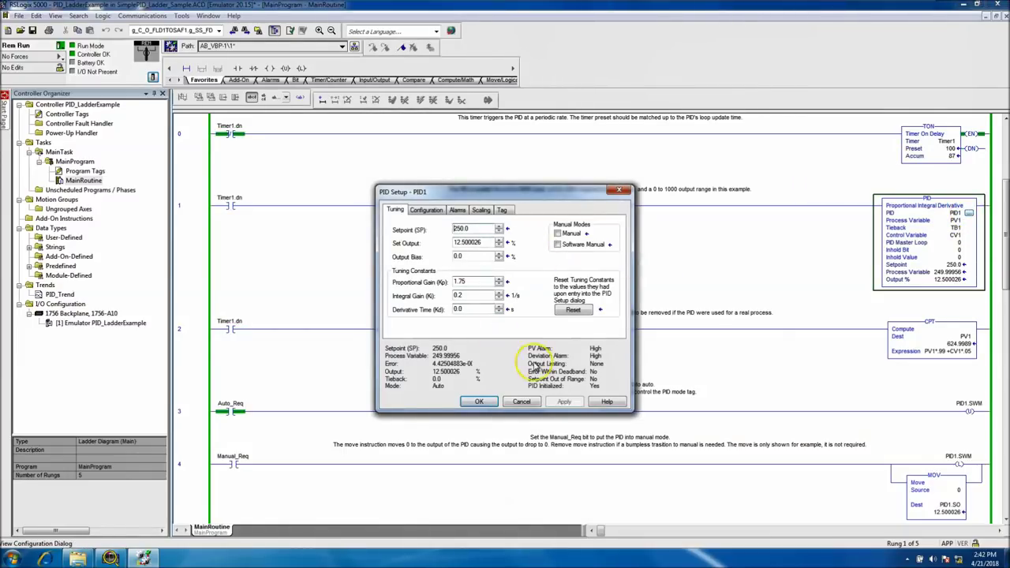
{"action": "left_click", "coordinate": [532, 406]}
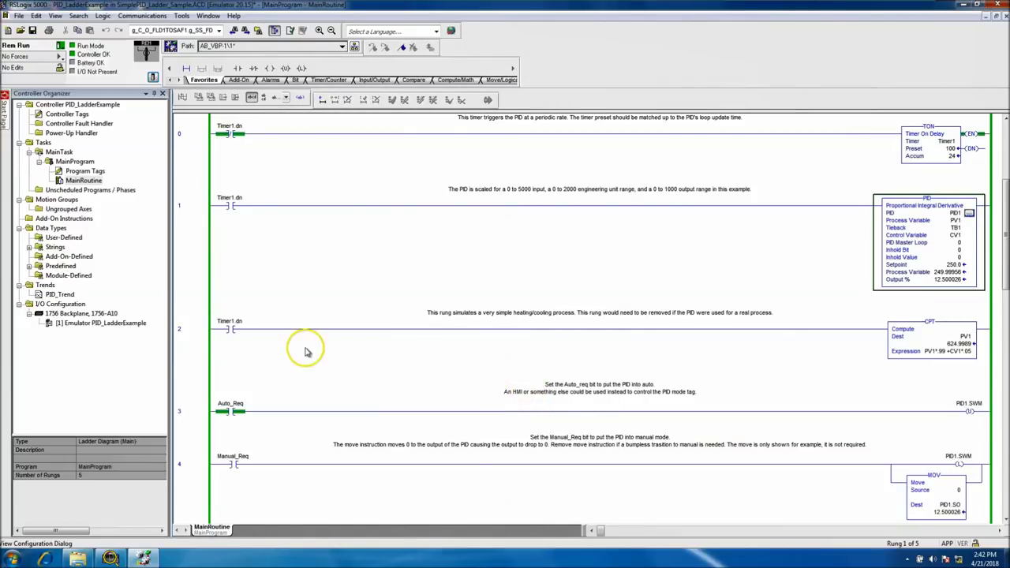
{"action": "double_click", "coordinate": [65, 295]}
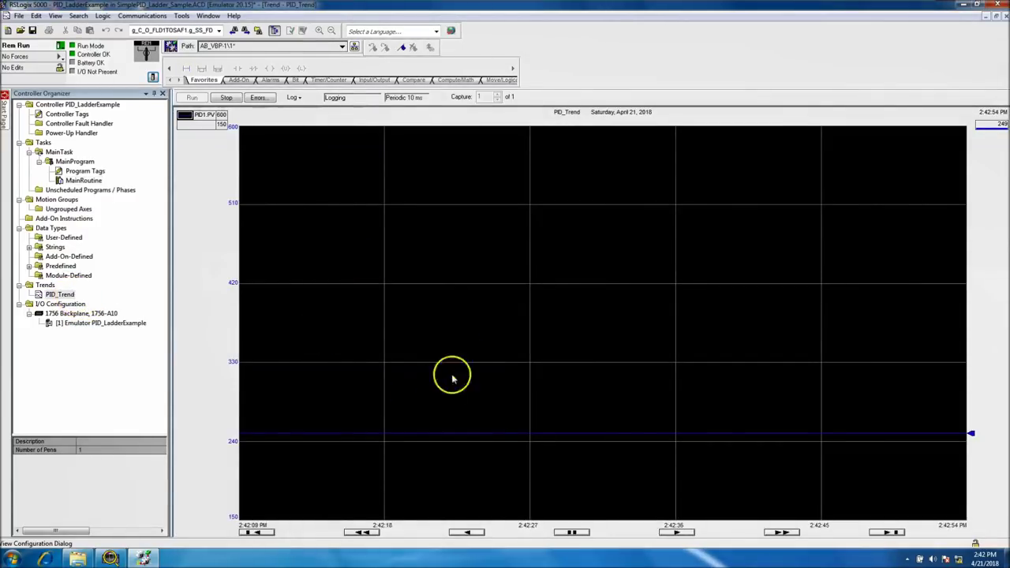
From MainRoutine, raise the PID1 setpoint to 500 in the PID setup, apply and accept it, and view the response in PID_Trend.
{"action": "double_click", "coordinate": [82, 180]}
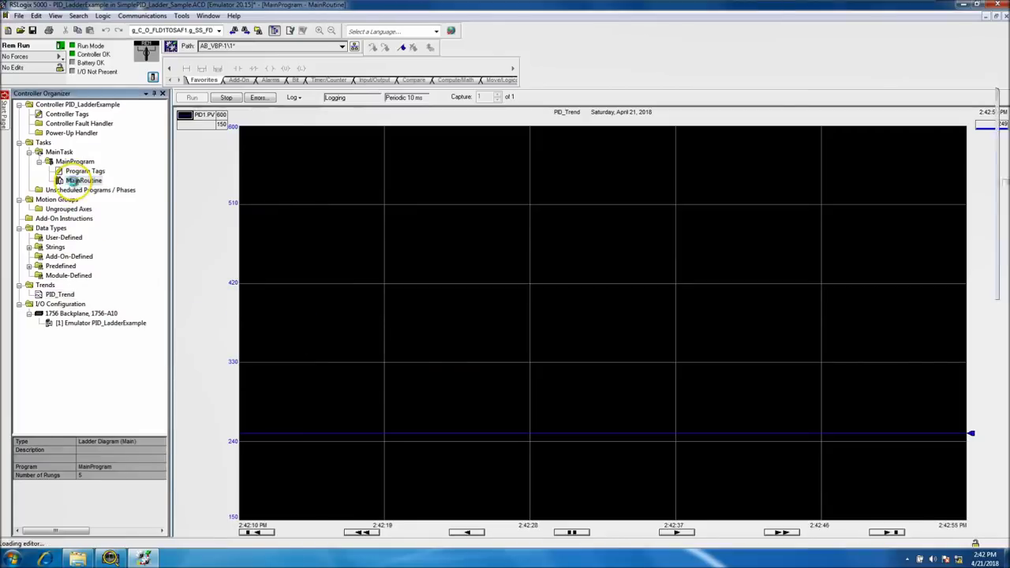
{"action": "left_click", "coordinate": [969, 213]}
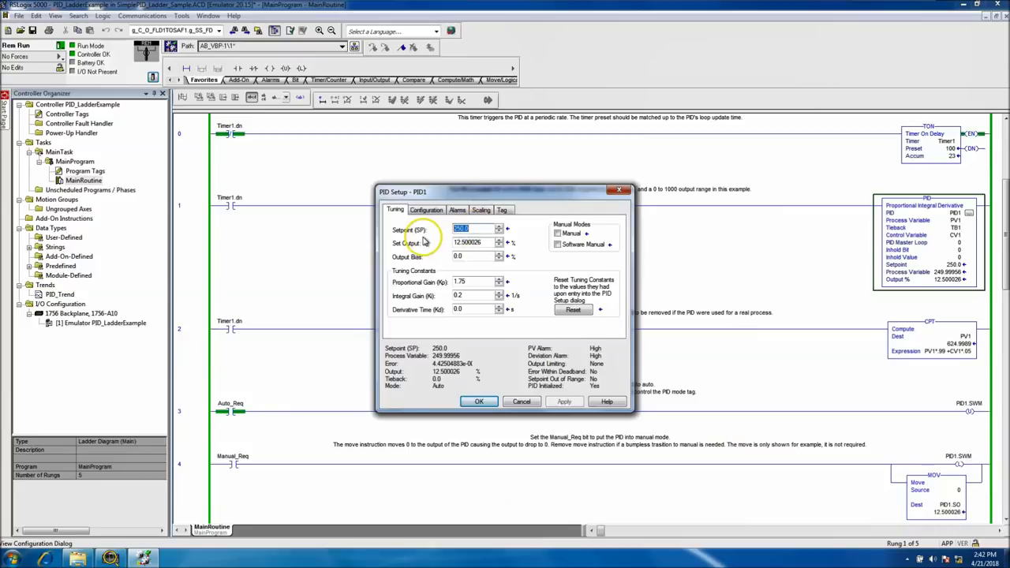
{"action": "type", "text": "500"}
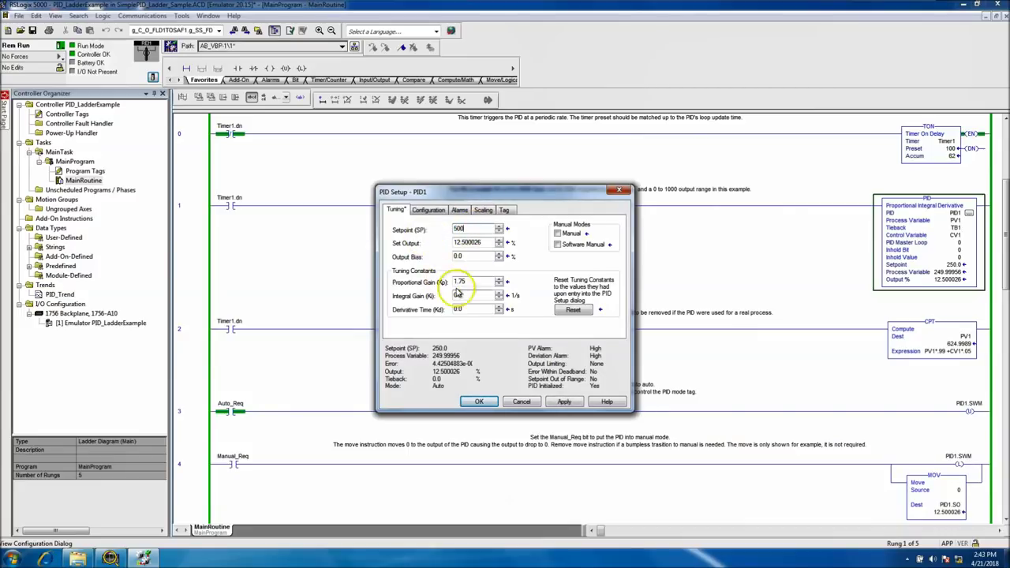
{"action": "left_click", "coordinate": [564, 402]}
{"action": "left_click", "coordinate": [478, 402]}
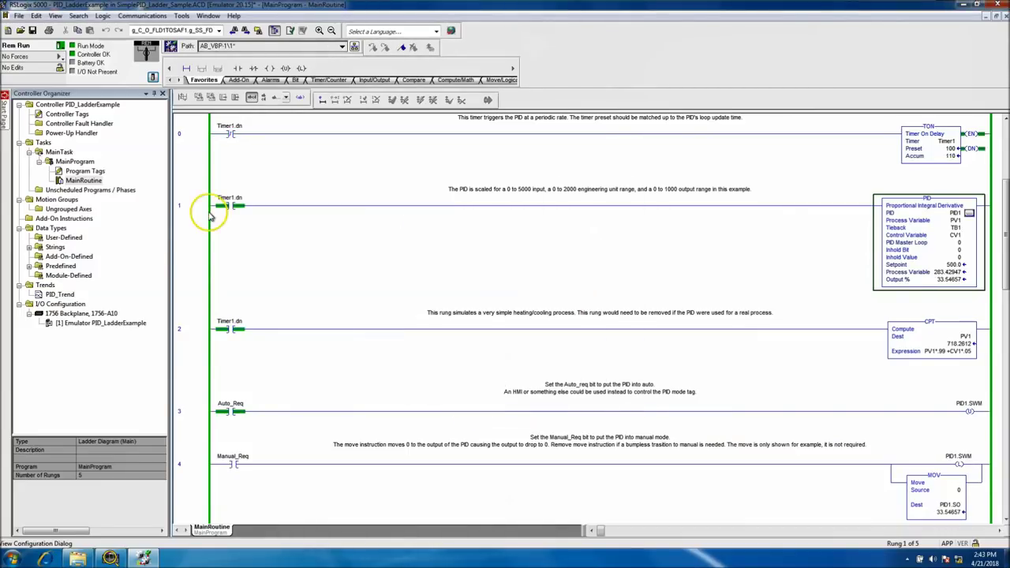
{"action": "double_click", "coordinate": [63, 295]}
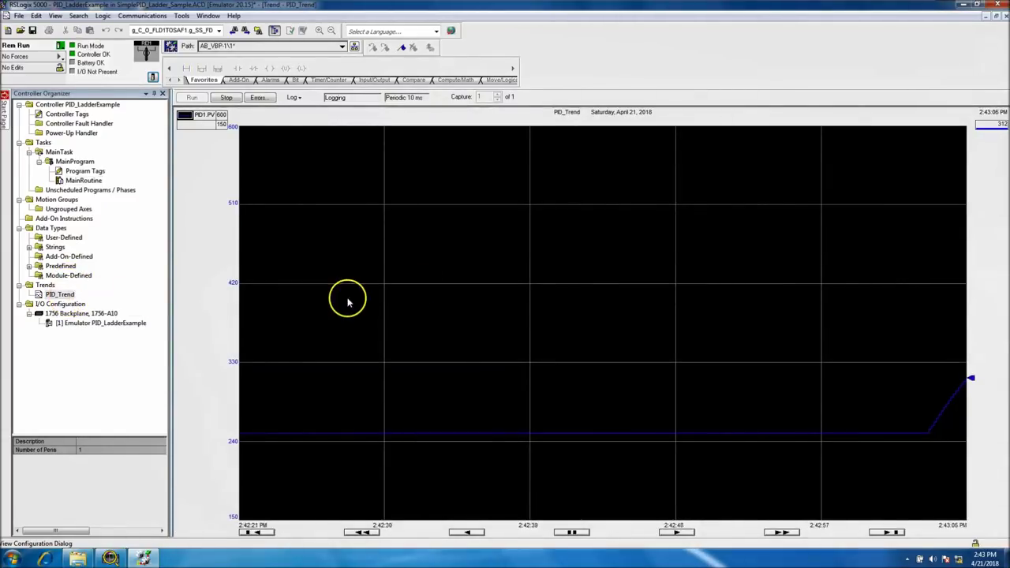